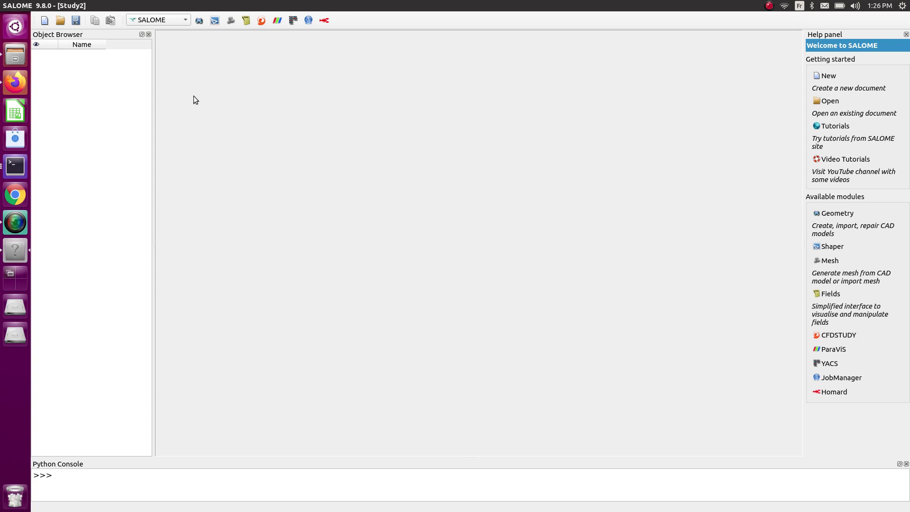
- Activate the Geometry module and construct two spheres at the origin with radii 1 and 0.8
click(204, 19)
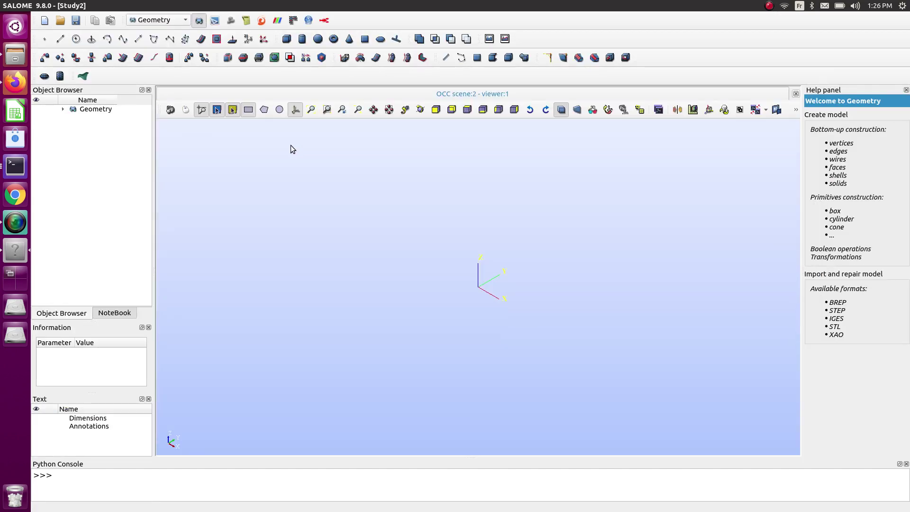
click(318, 38)
drag(423, 280, 384, 282)
click(441, 317)
text(0)
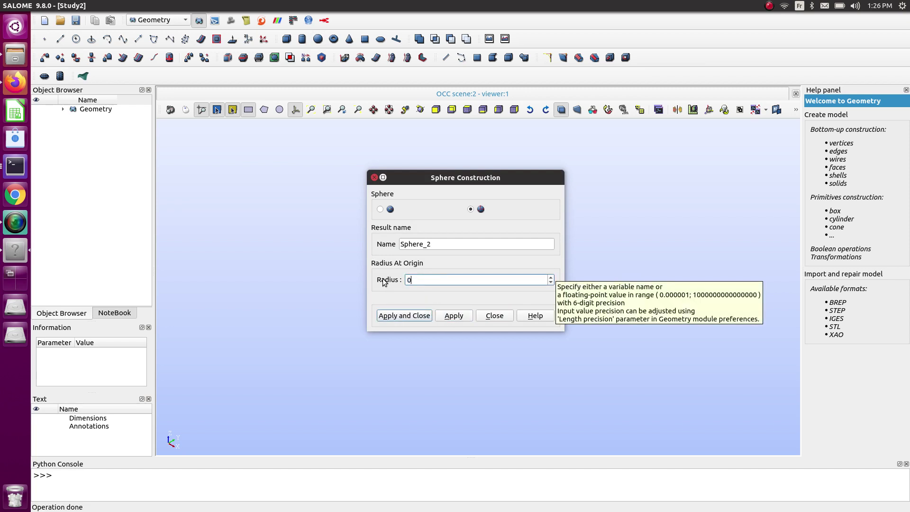
text(.8)
click(413, 315)
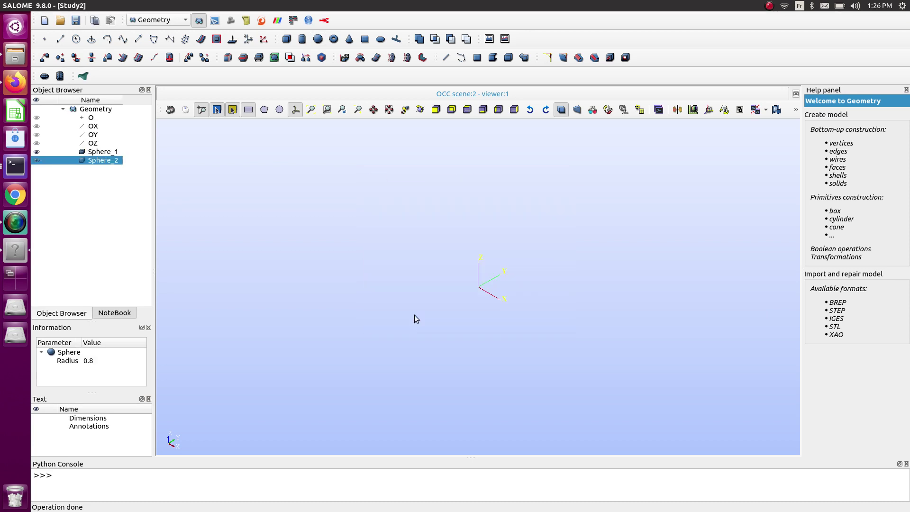
- Compare the two concentric spheres by toggling the visibility of Sphere_1 and Sphere_2
click(608, 110)
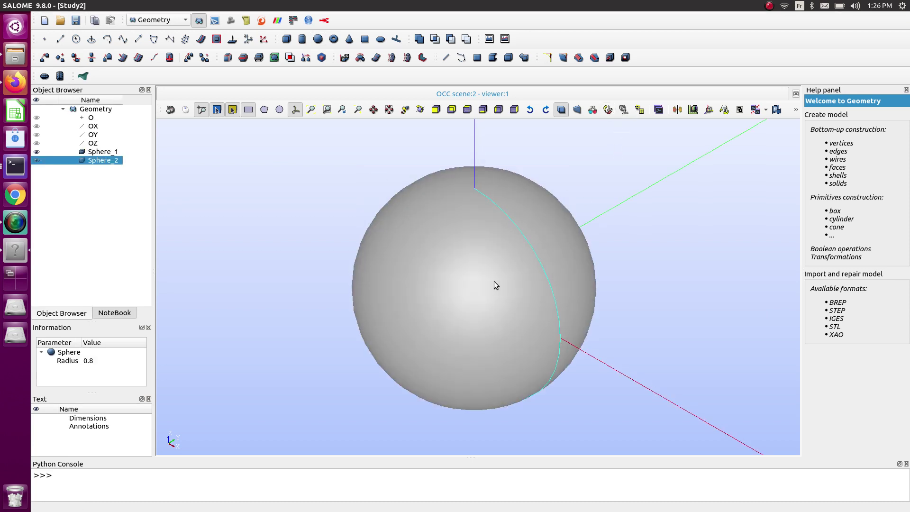
click(39, 151)
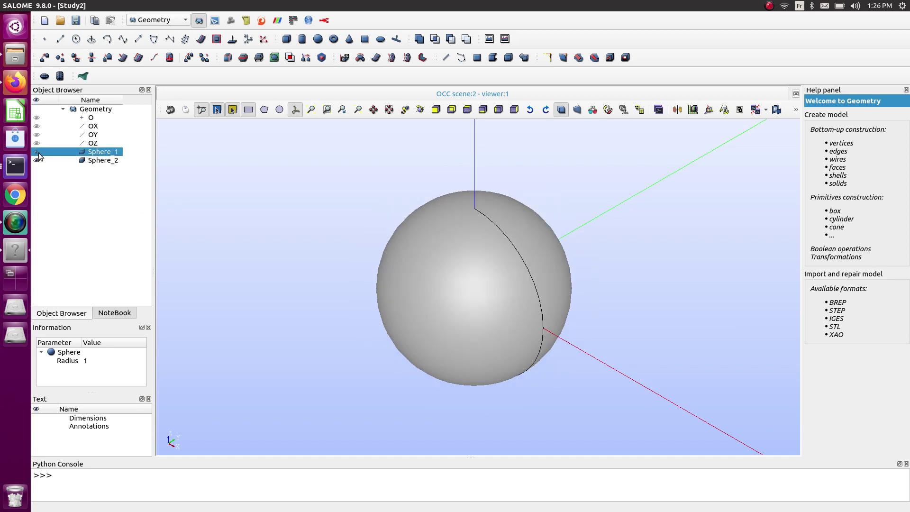
click(37, 160)
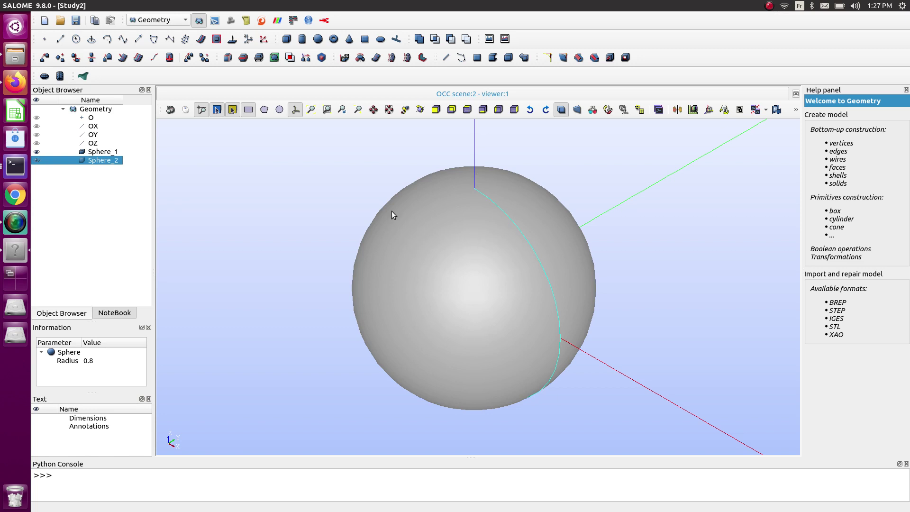
- Create a Boolean cut with Sphere_1 as the main object and Sphere_2 as the tool object
click(118, 152)
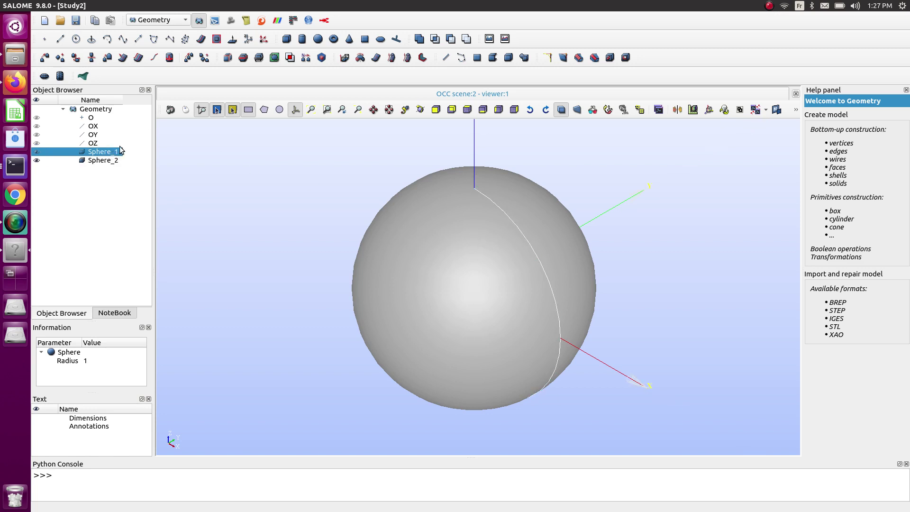
click(156, 5)
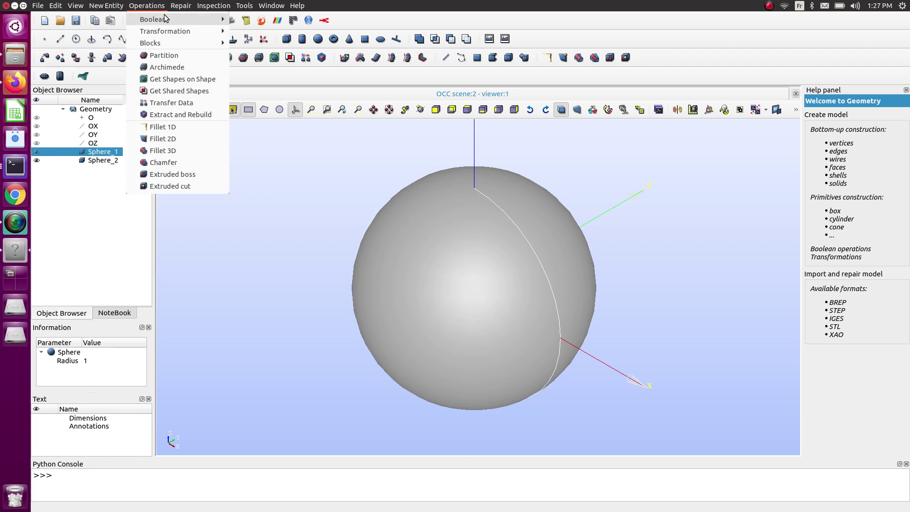
mouse_move(166, 19)
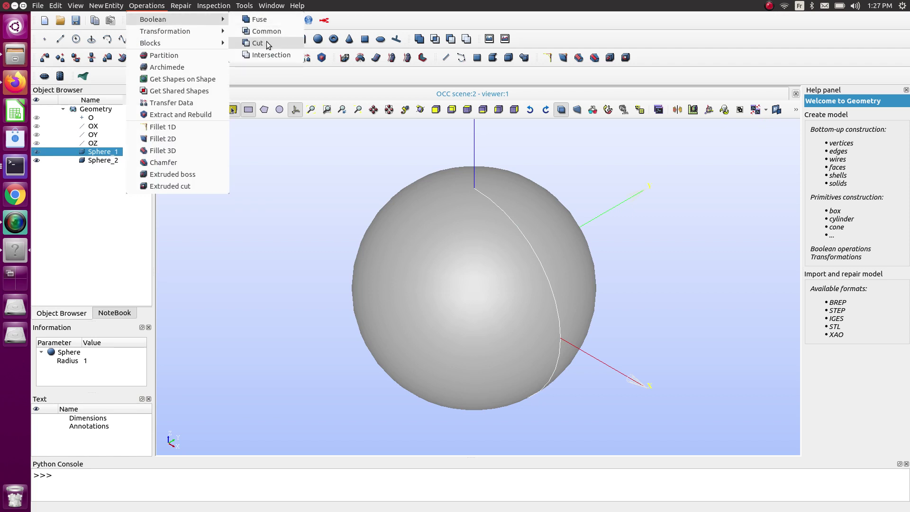
click(251, 261)
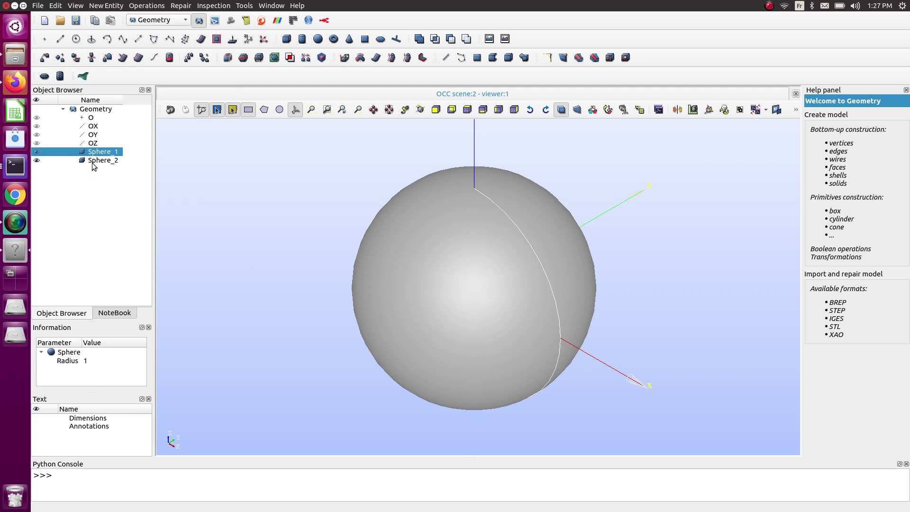
click(146, 5)
mouse_move(190, 19)
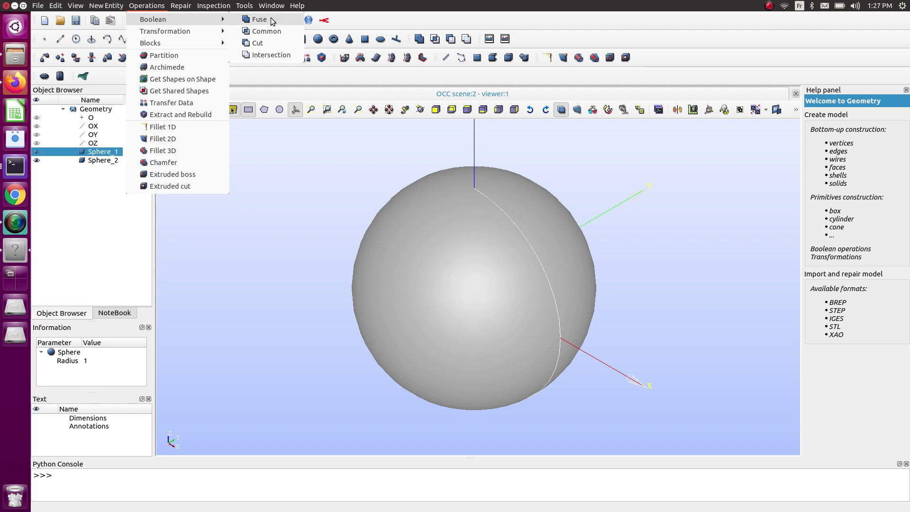
click(269, 42)
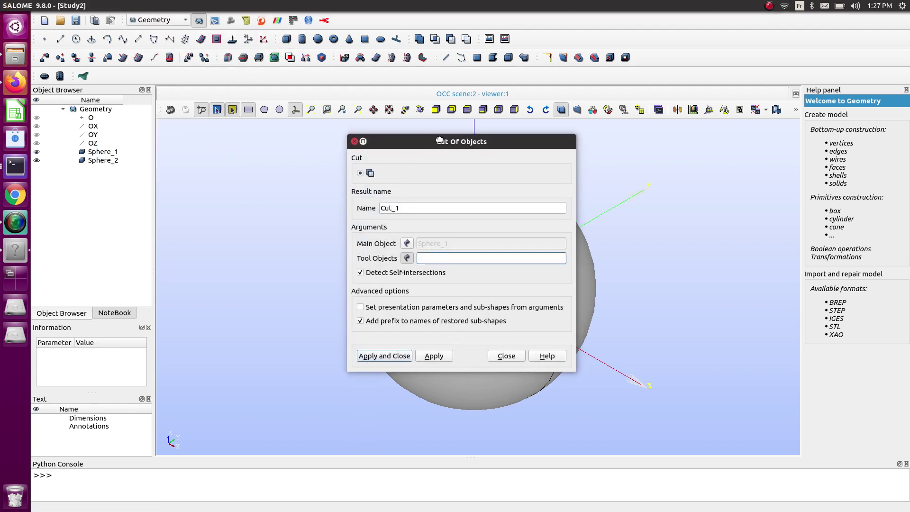
drag(429, 143, 250, 141)
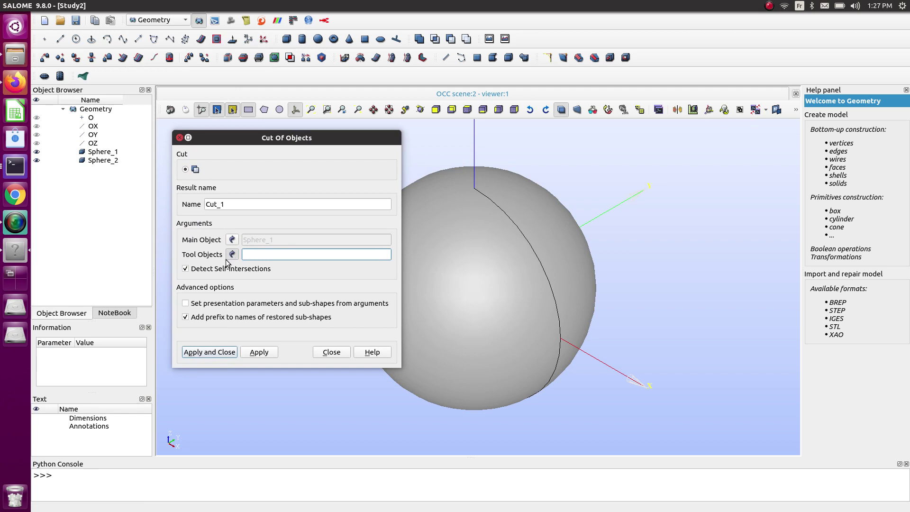
click(107, 160)
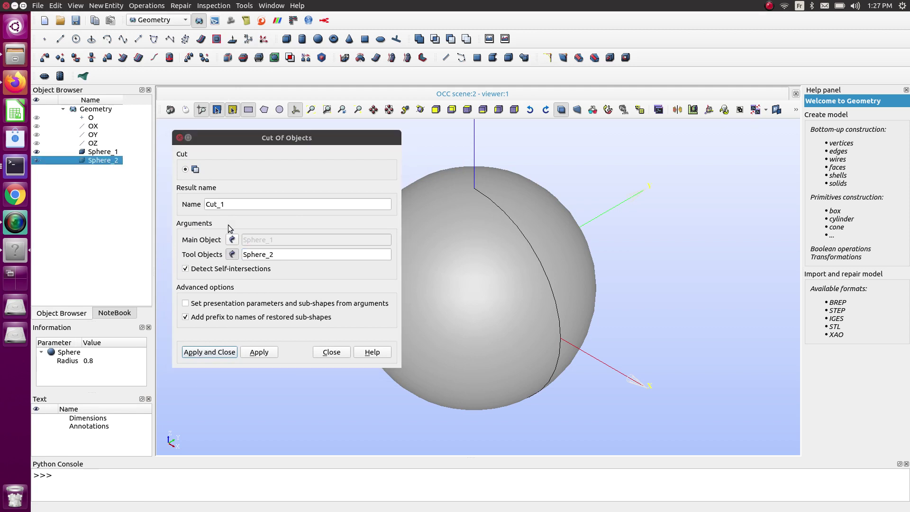
click(210, 351)
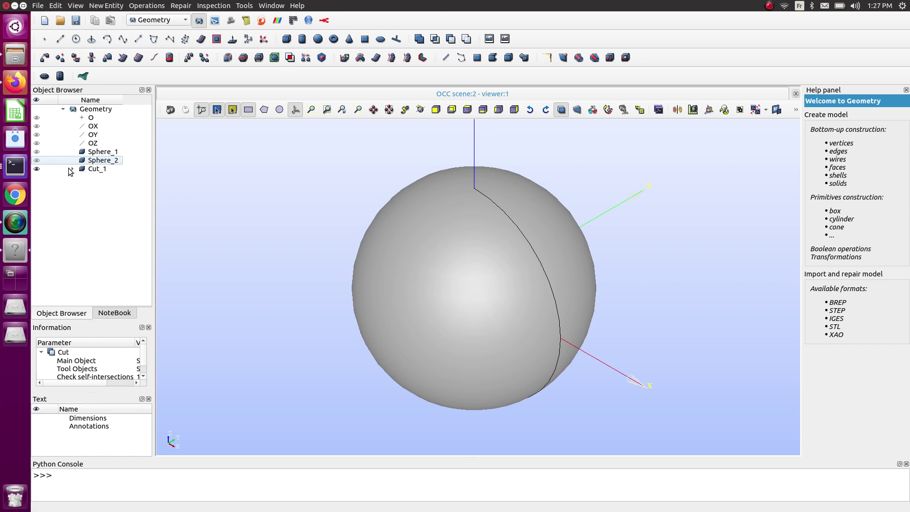
- Section Cut_1 in the viewer with a new clipping plane at base point 0, 0, 0 and direction 1, 1, 1
click(37, 169)
click(38, 169)
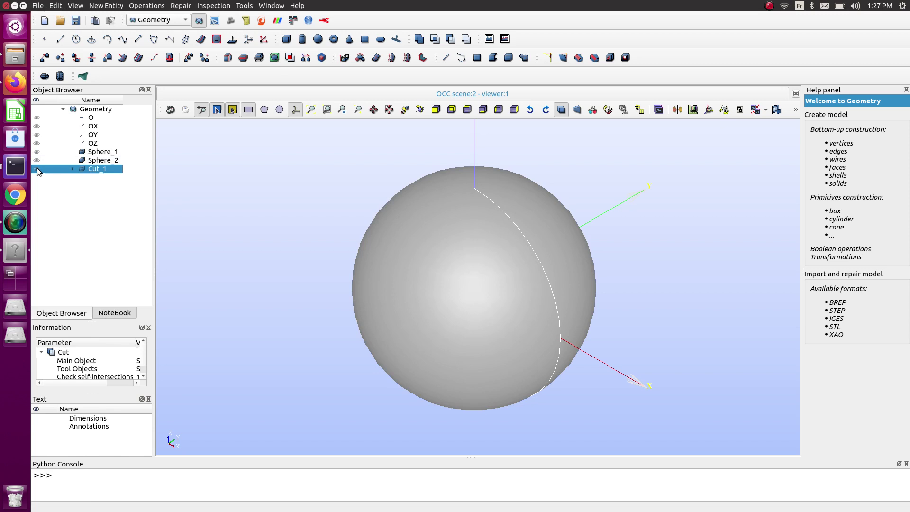
click(72, 169)
click(71, 168)
click(677, 110)
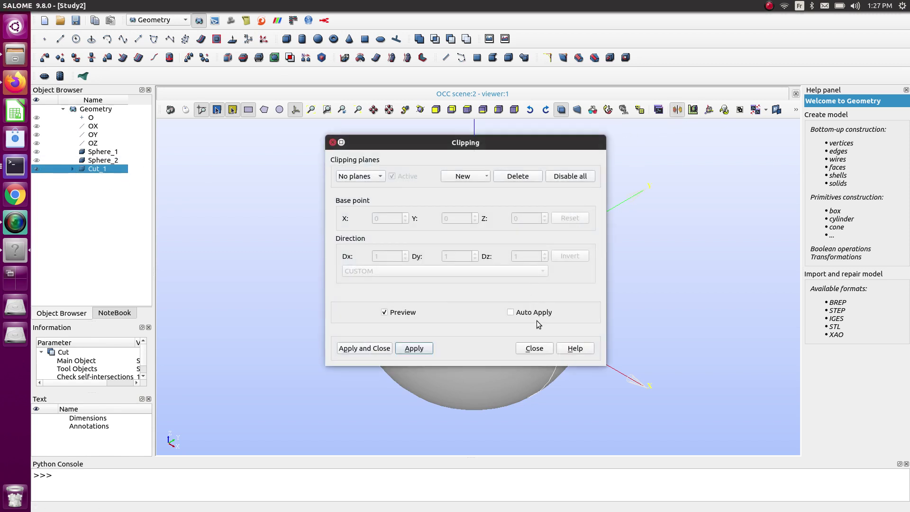
click(462, 177)
click(462, 186)
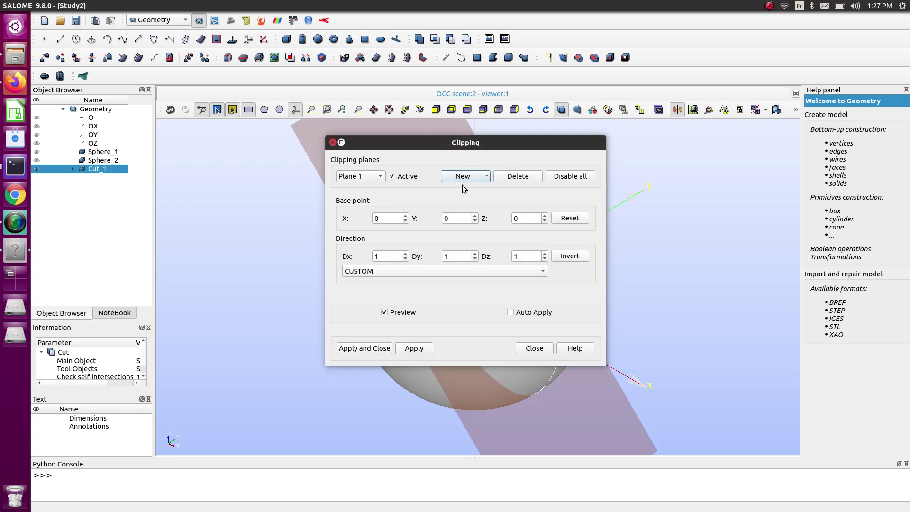
click(413, 349)
click(534, 348)
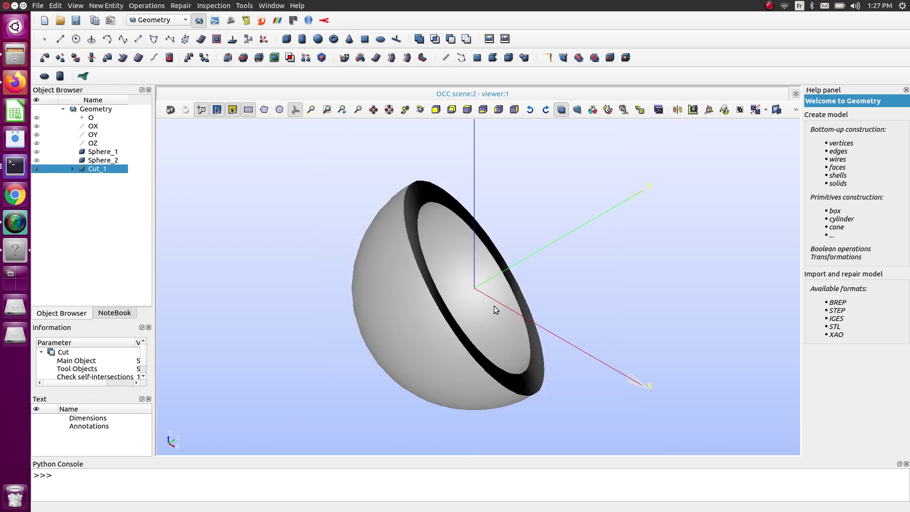
- Examine the wall and cavity of the clipped hollow sphere from different angles
scroll(579, 291, up, 5)
scroll(579, 291, down, 3)
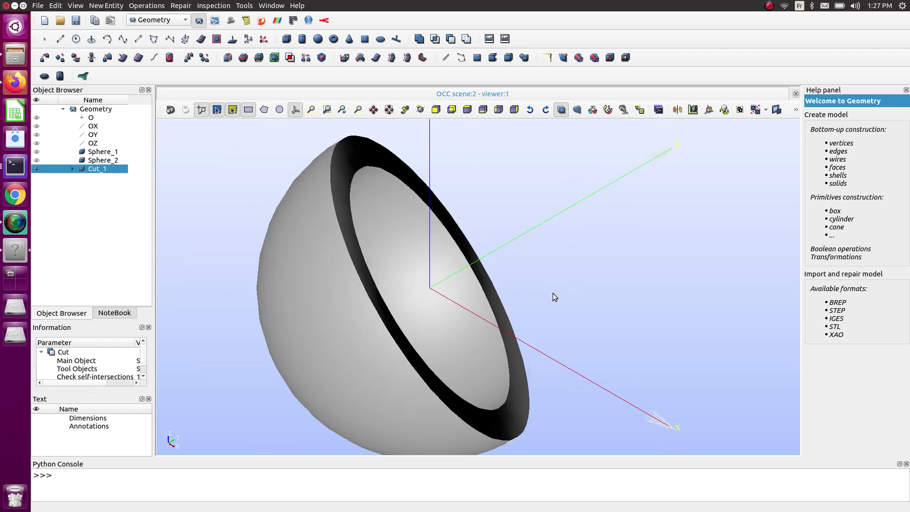
click(529, 229)
ctrl+right_drag(543, 215, 331, 203)
scroll(425, 255, down, 3)
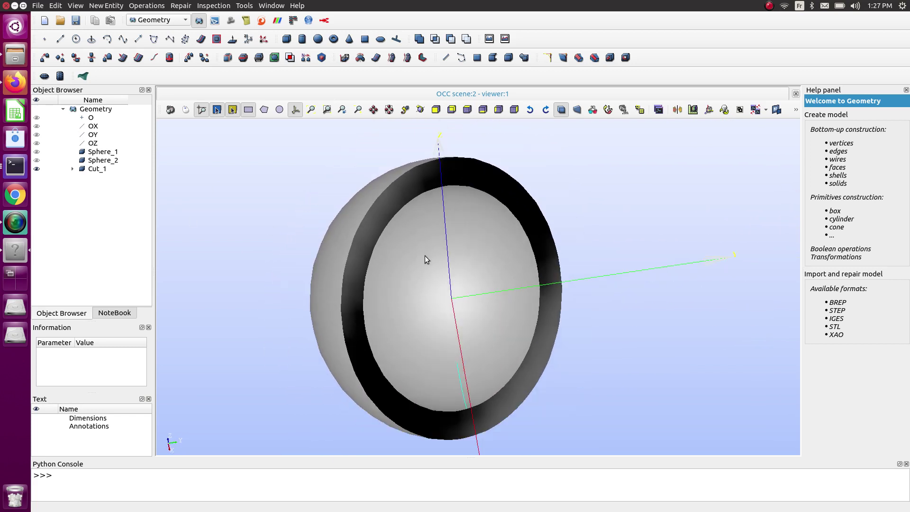
right_click(391, 299)
click(140, 192)
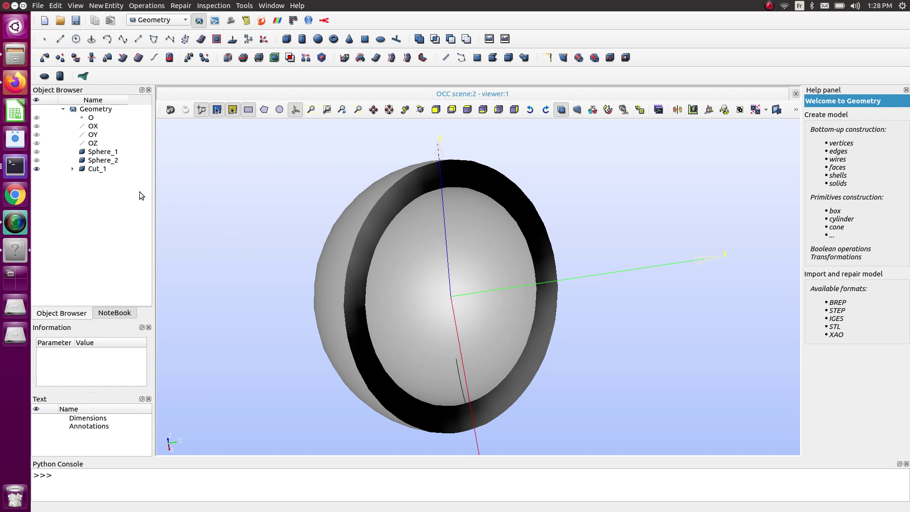
- Delete Cut_1 and show Sphere_1 and Sphere_2 in the viewer
click(93, 169)
right_click(99, 169)
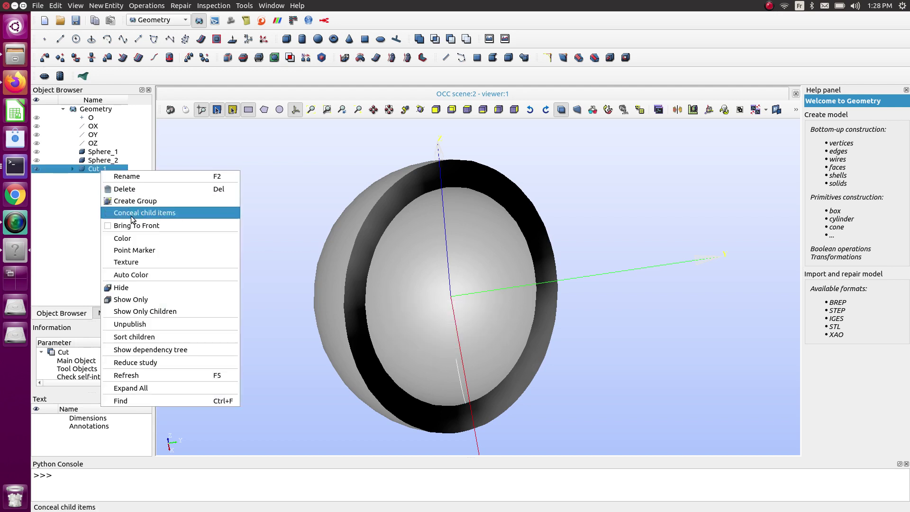
click(140, 189)
click(523, 316)
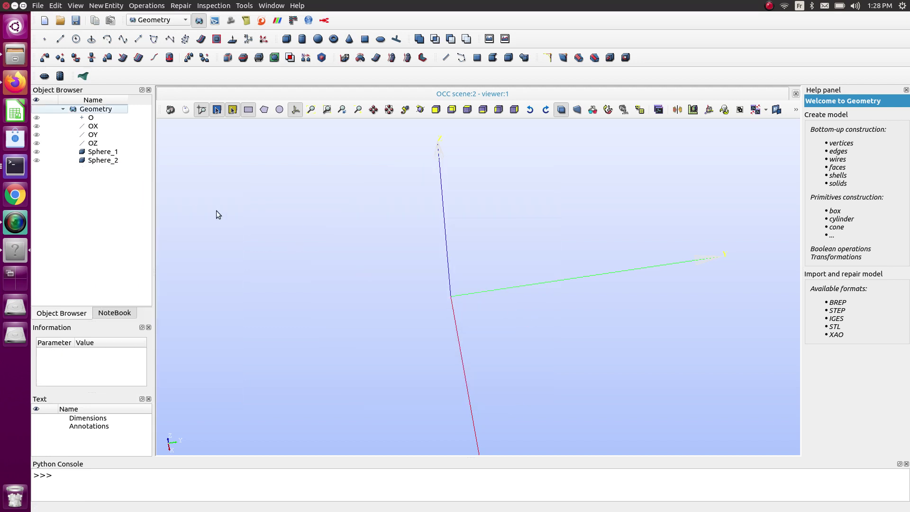
click(37, 159)
click(36, 152)
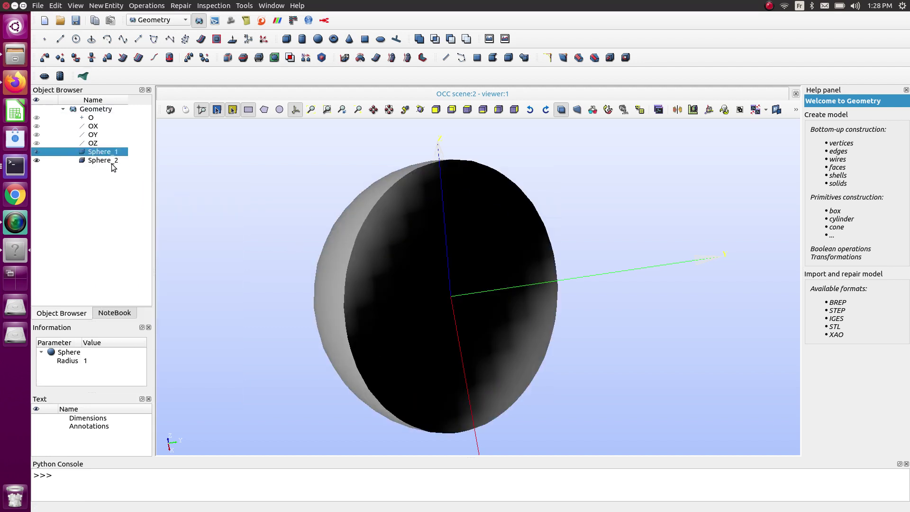
click(677, 110)
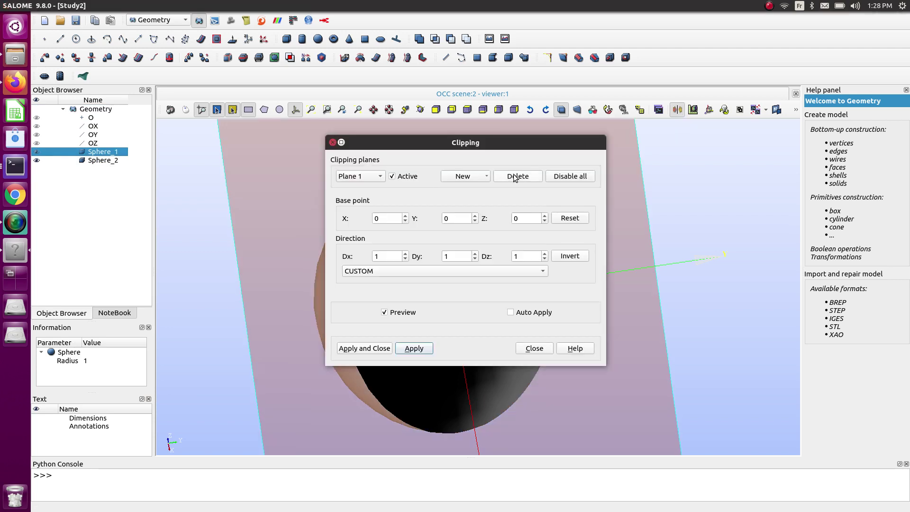
click(391, 176)
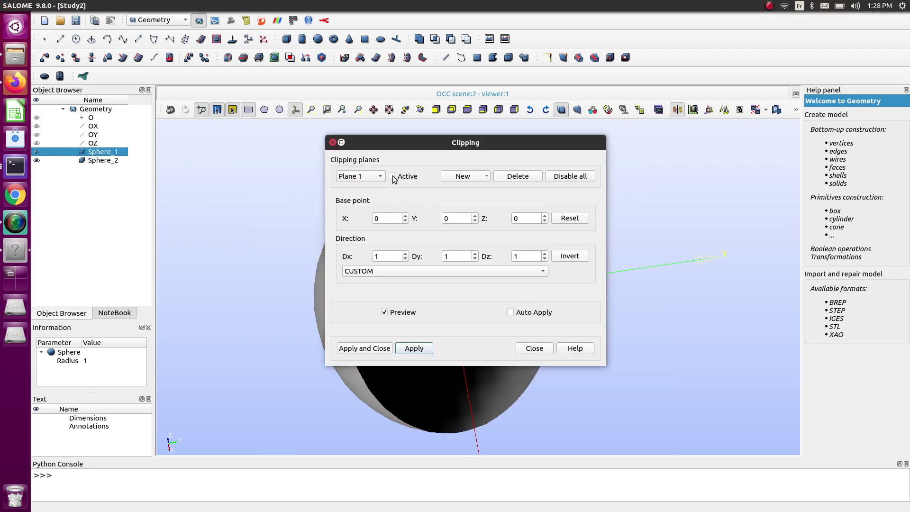
click(545, 349)
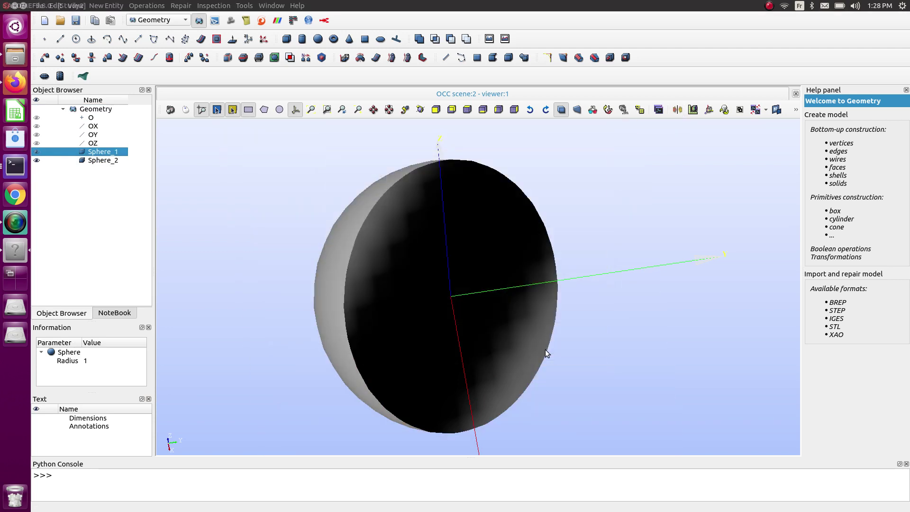
- Deactivate clipping Plane 1 and apply the change so both spheres display whole
click(677, 110)
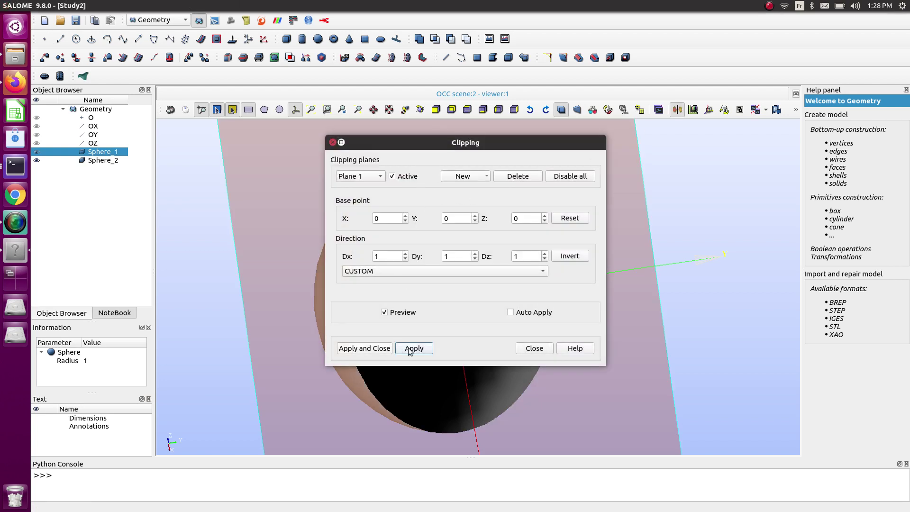
click(366, 178)
click(392, 176)
click(415, 348)
click(550, 349)
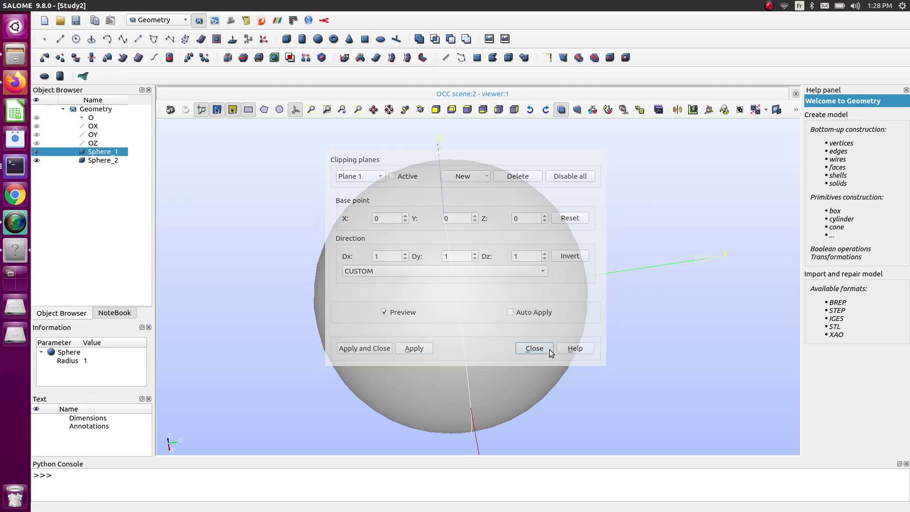
- Partition Sphere_1 using Sphere_2 as the tool object, with resulting type Solid and the name Partition_1
ctrl+click(96, 161)
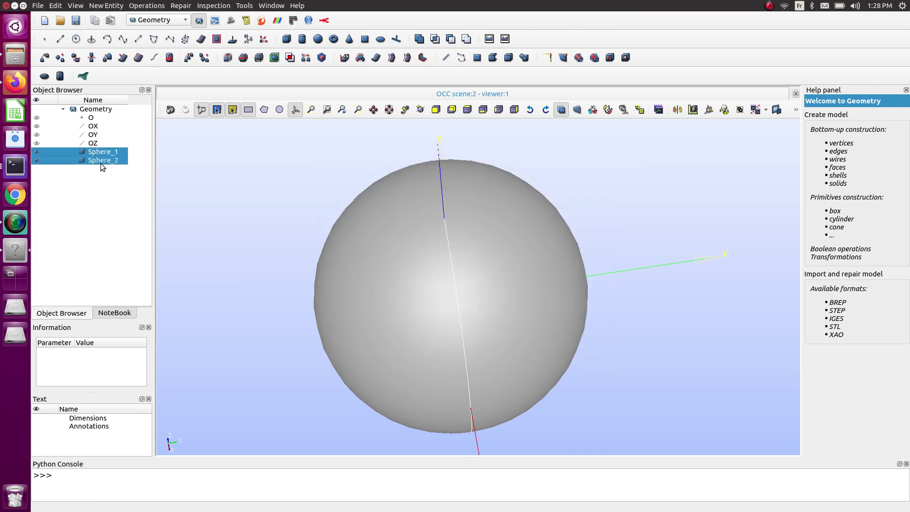
click(165, 5)
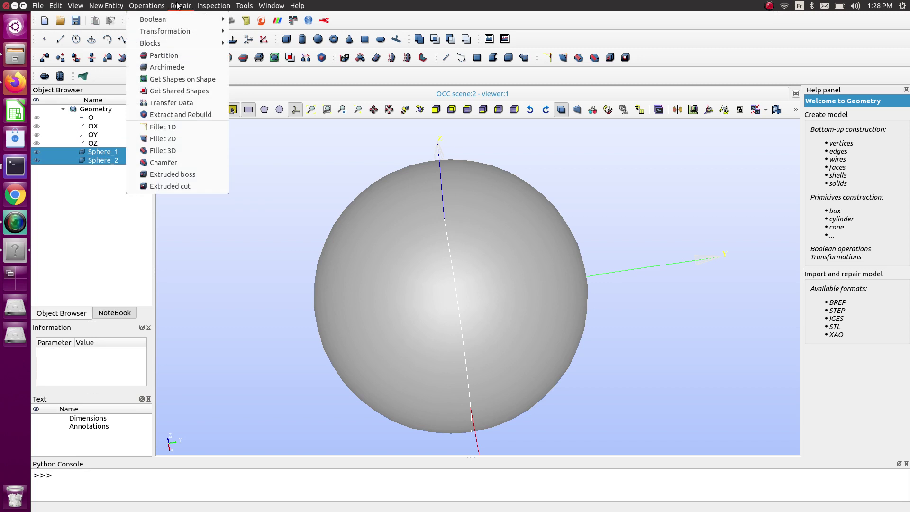
click(170, 56)
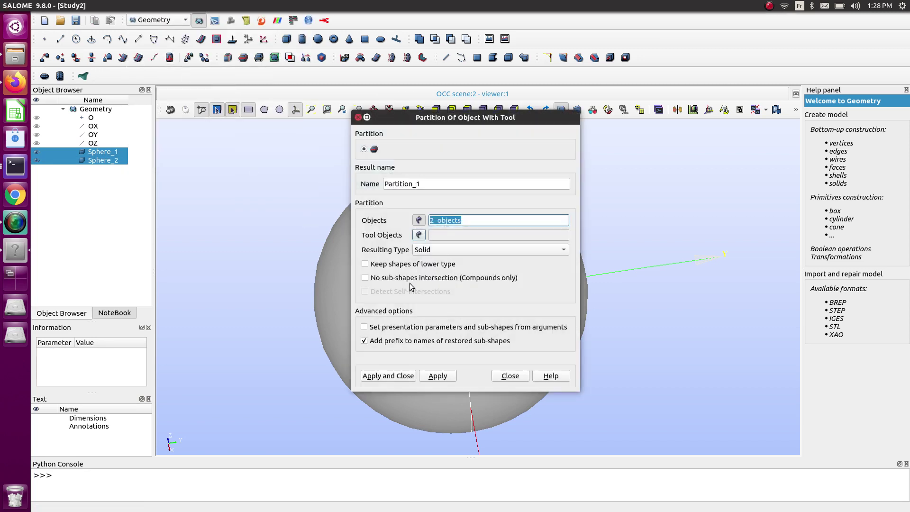
click(418, 220)
click(105, 152)
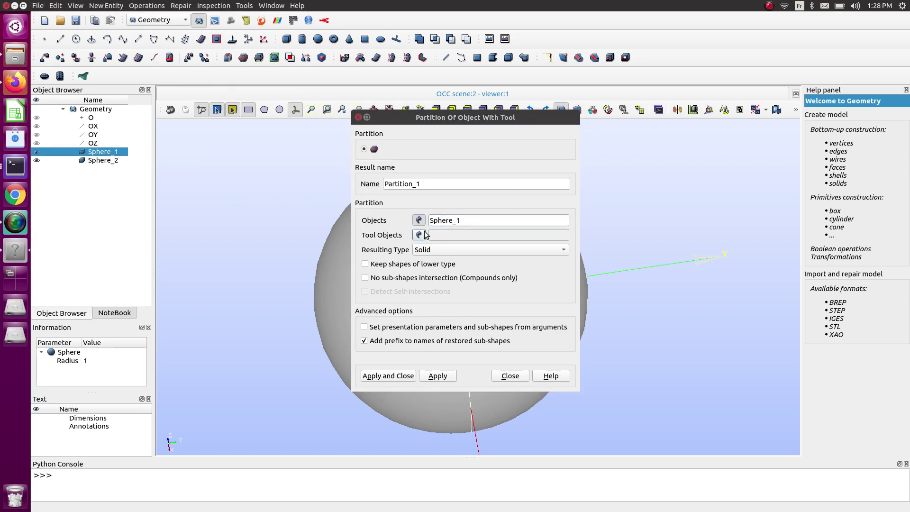
click(419, 235)
click(110, 162)
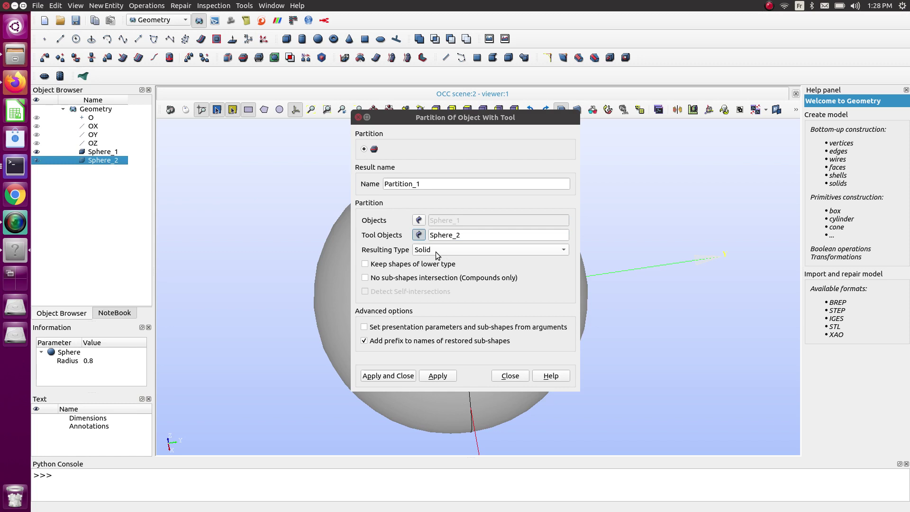
click(407, 377)
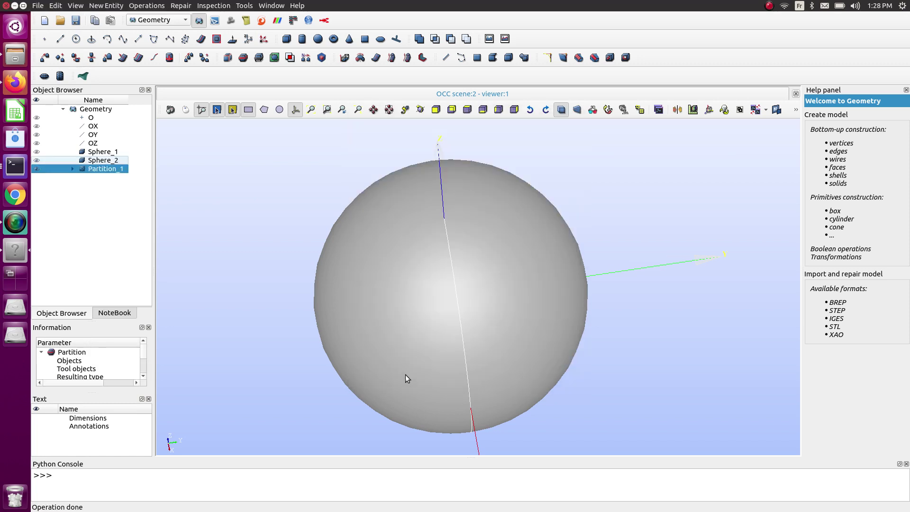
- Expand Partition_1 in the object tree and explode it into sub-shapes of type Solid
click(73, 169)
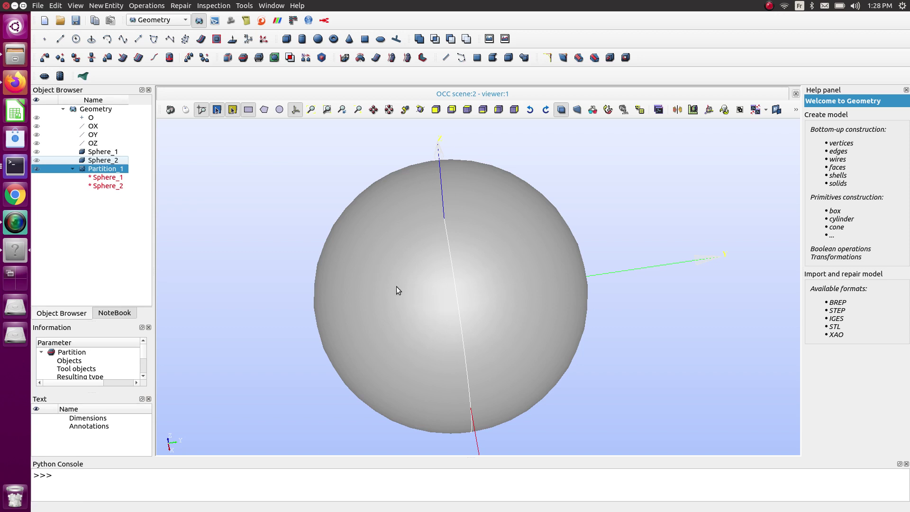
click(37, 169)
click(37, 169)
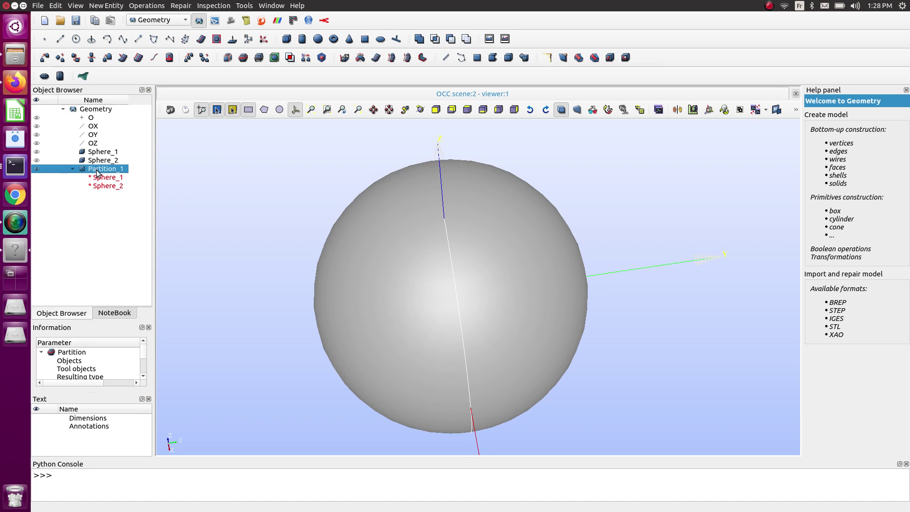
click(130, 5)
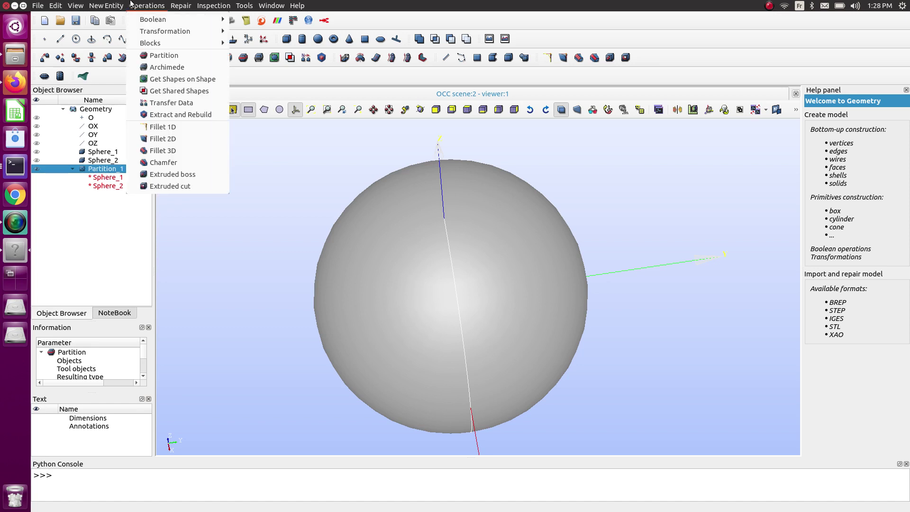
mouse_move(114, 5)
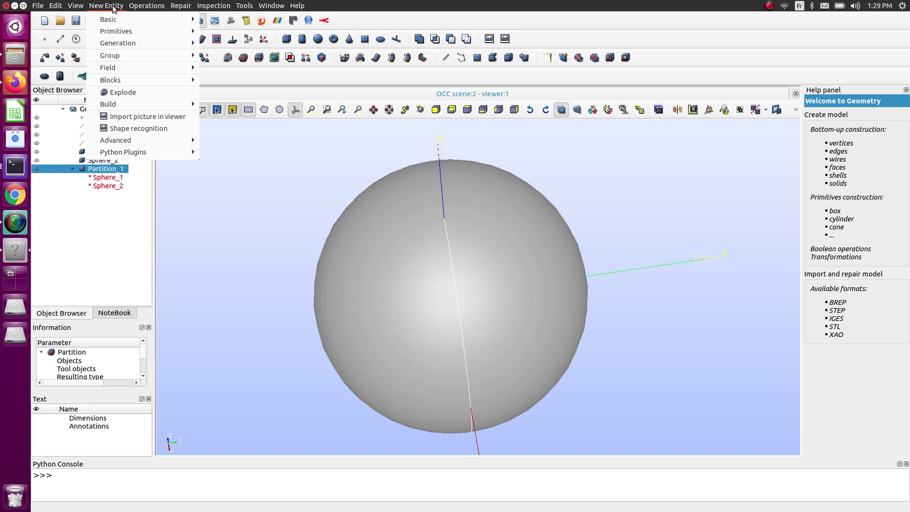
click(123, 93)
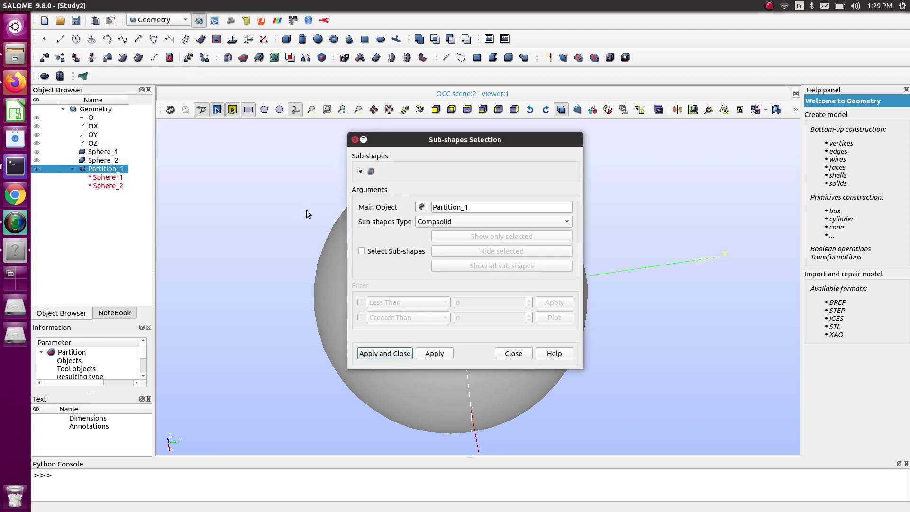
click(462, 217)
click(471, 235)
click(389, 355)
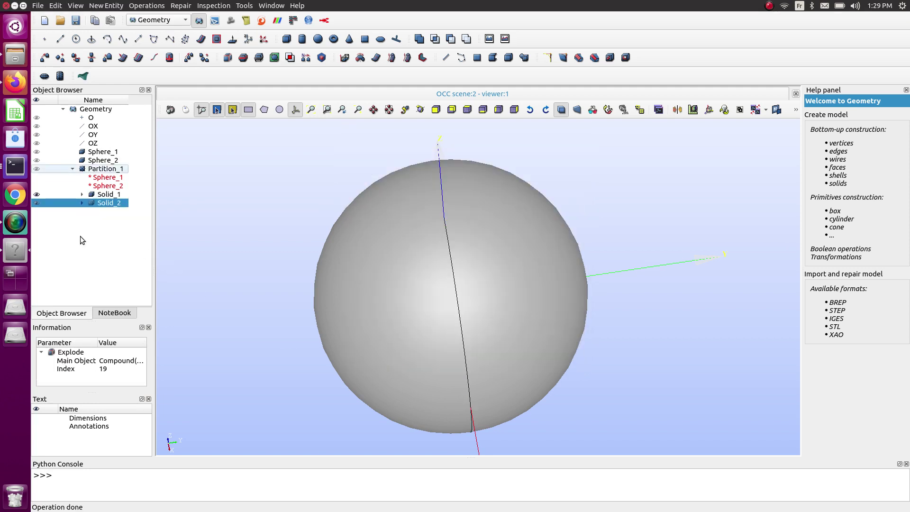
- Toggle the display of the two exploded solids and leave only Solid_1 shown, with its tree entry expanded
click(36, 196)
click(37, 203)
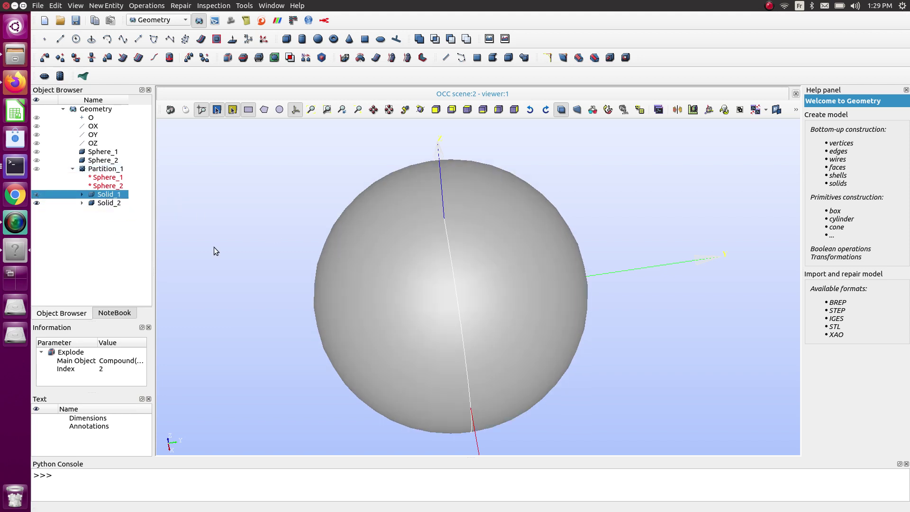
click(37, 203)
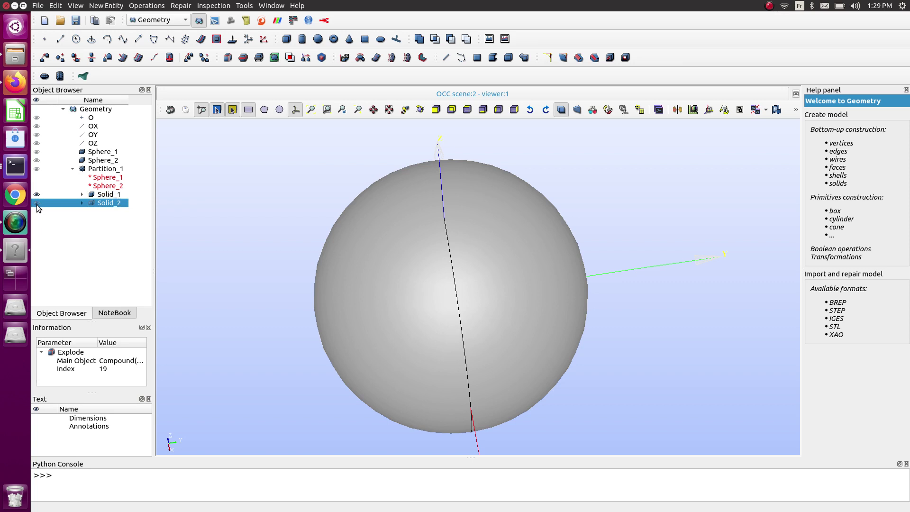
click(82, 194)
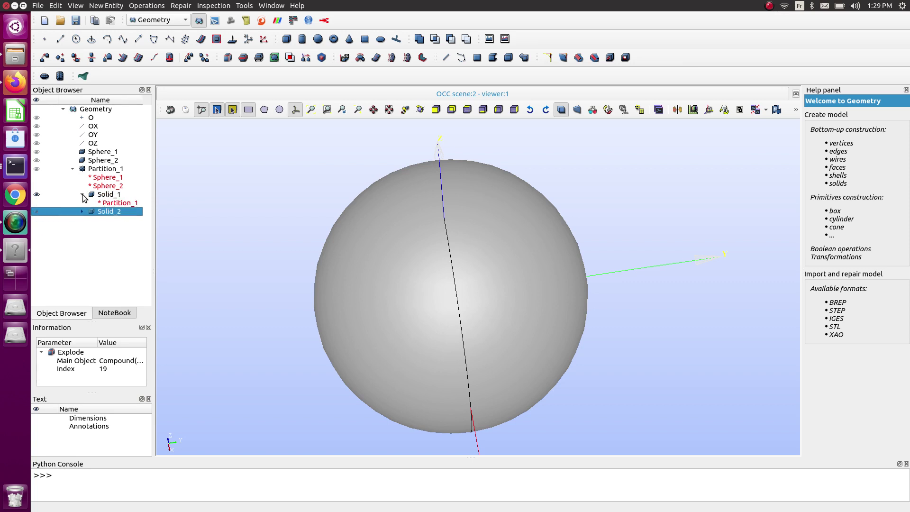
click(102, 195)
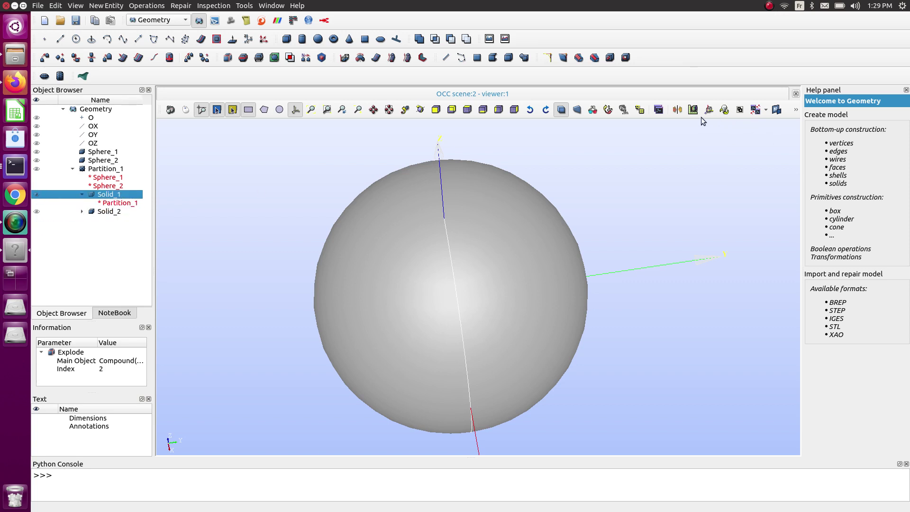
- Reactivate clipping Plane 1 and apply it to section Solid_1 in the viewer
click(677, 109)
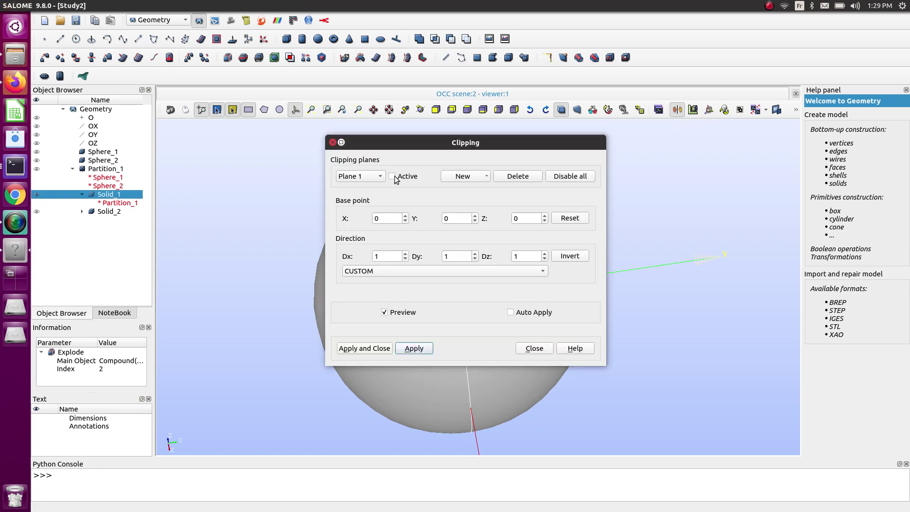
click(393, 176)
click(413, 348)
click(534, 348)
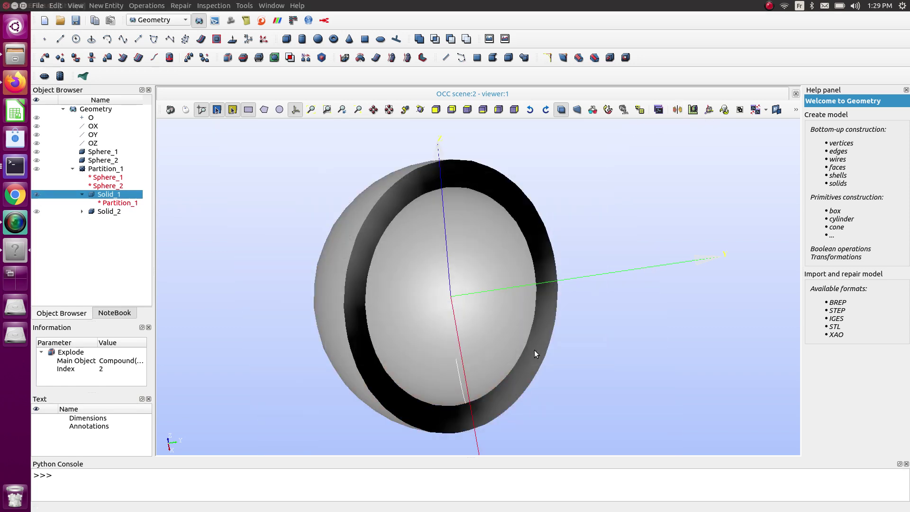
scroll(404, 319, down, 1)
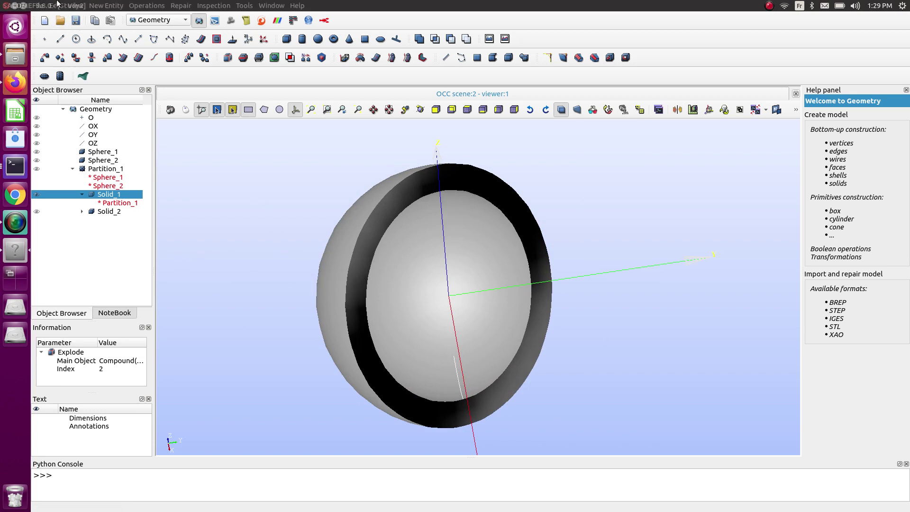
- Dump the study to the home folder as a Python script named hollow
click(38, 6)
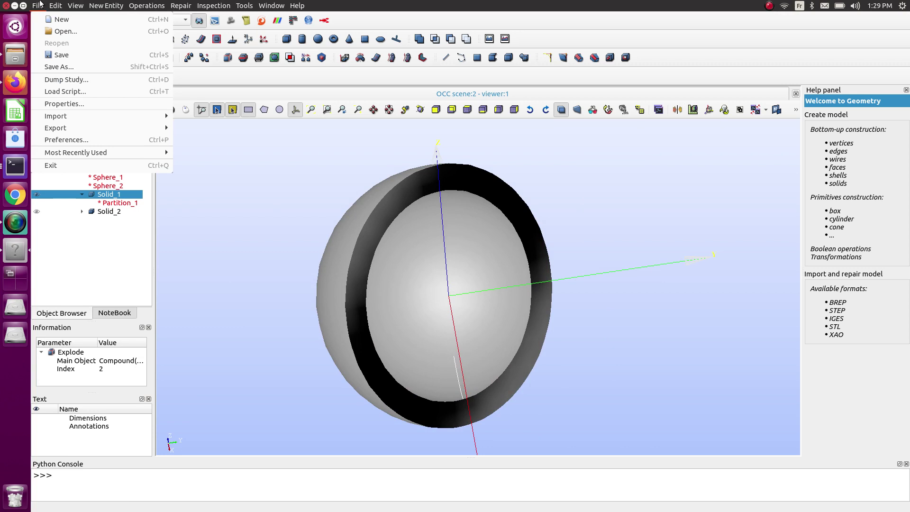
click(67, 79)
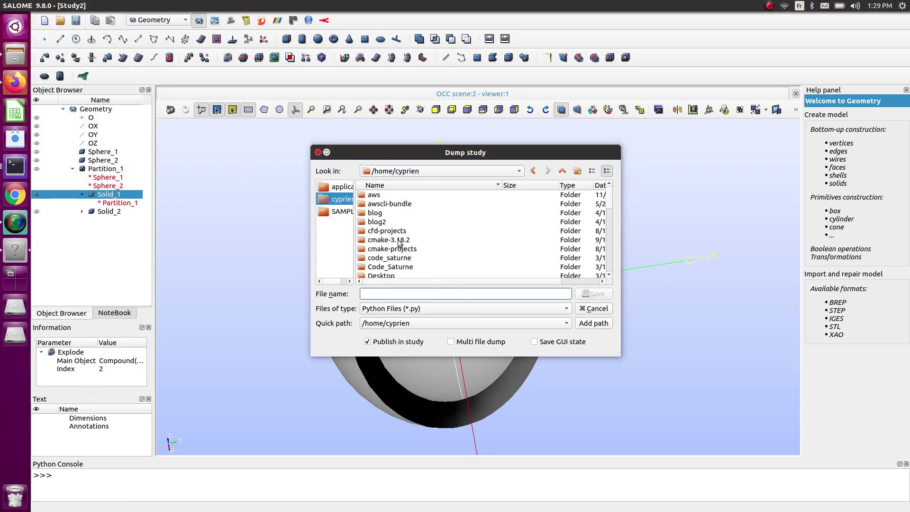
click(392, 278)
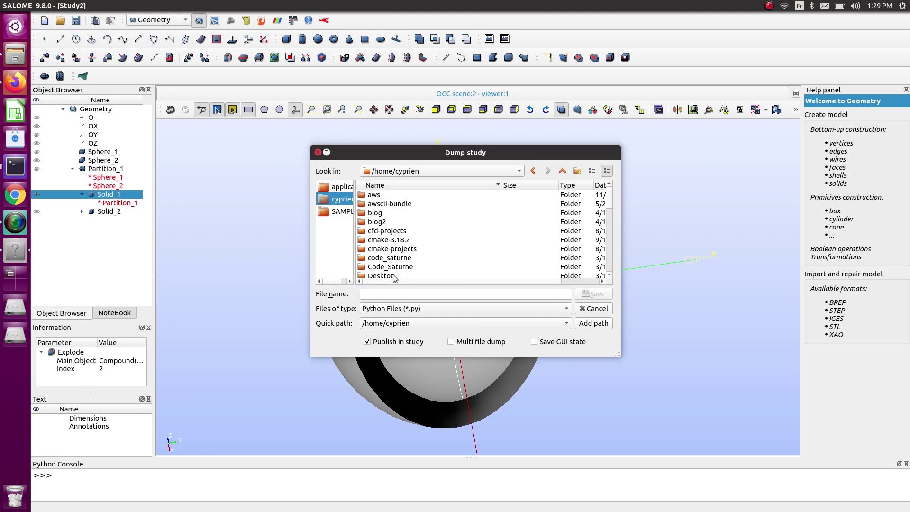
click(393, 277)
click(396, 293)
text(h)
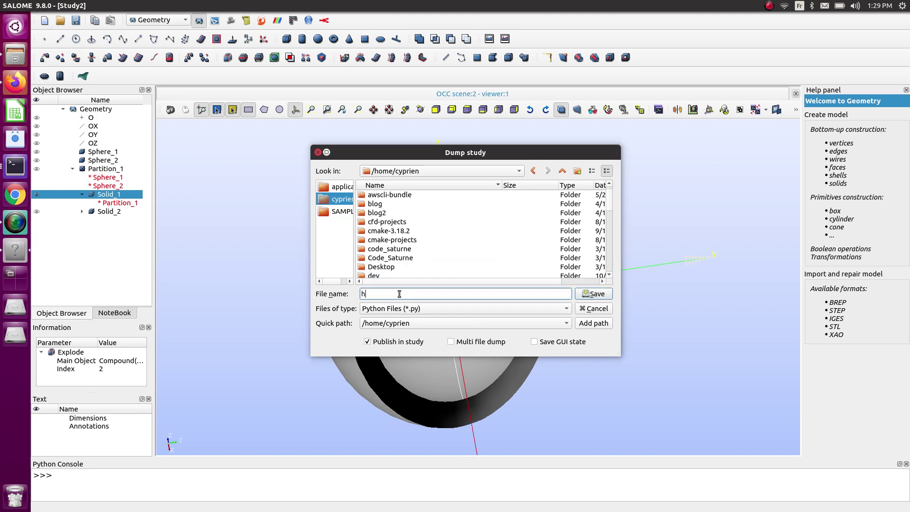
text(ollow)
click(604, 294)
- Check the Desktop folder in the file manager for the dumped script, closing the window when done
click(15, 55)
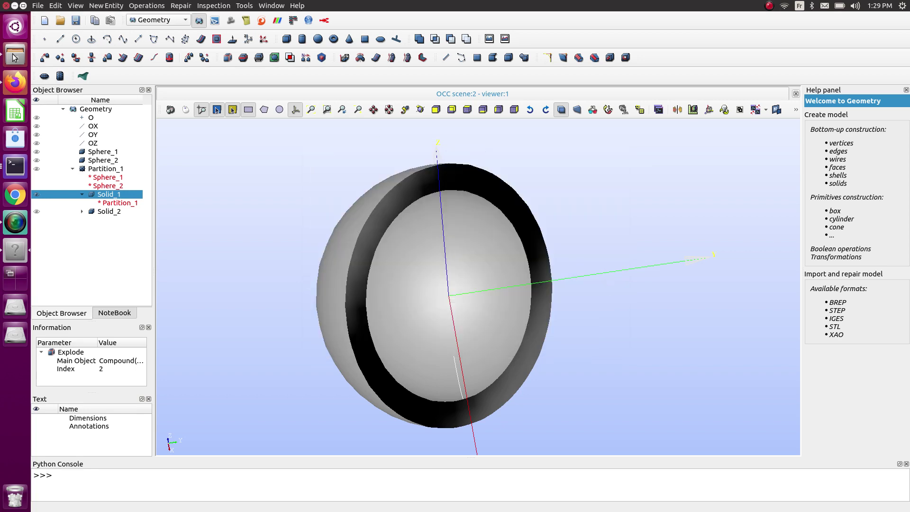
click(290, 146)
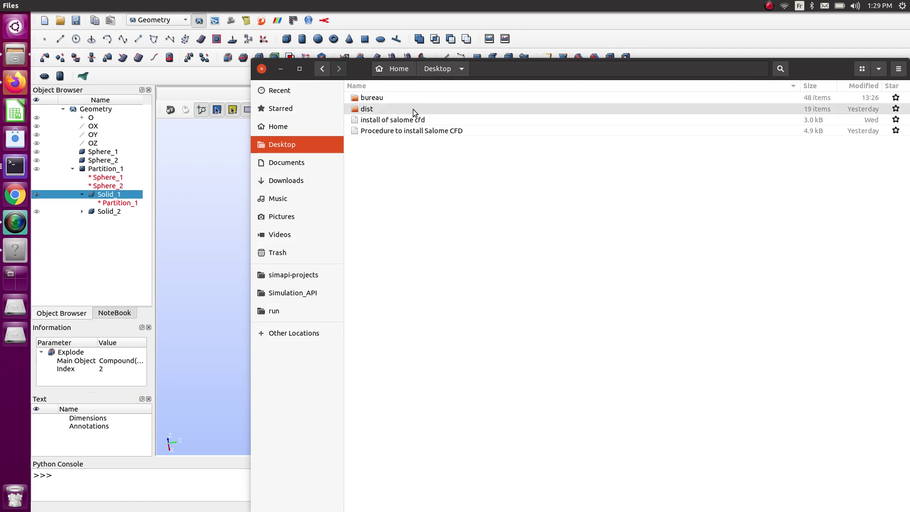
click(261, 68)
- Dump the study to the Desktop folder as a Python script named hollow
click(38, 5)
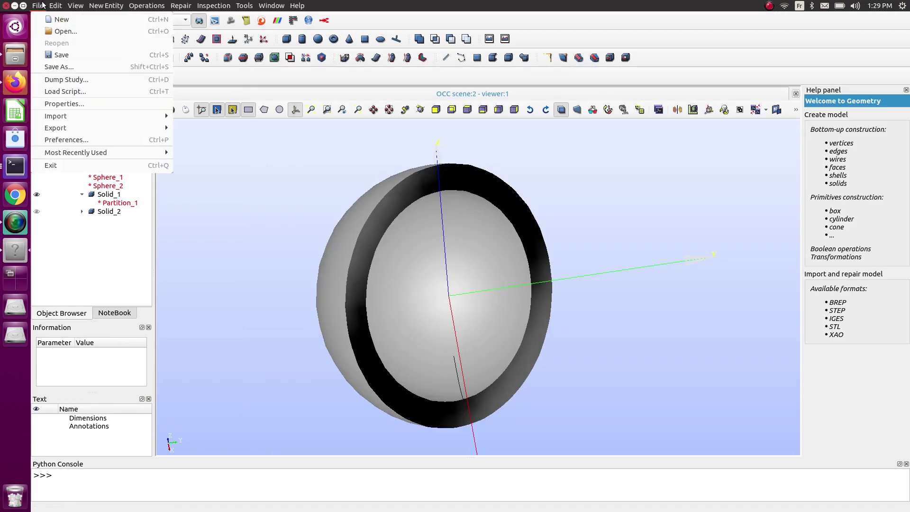
click(66, 80)
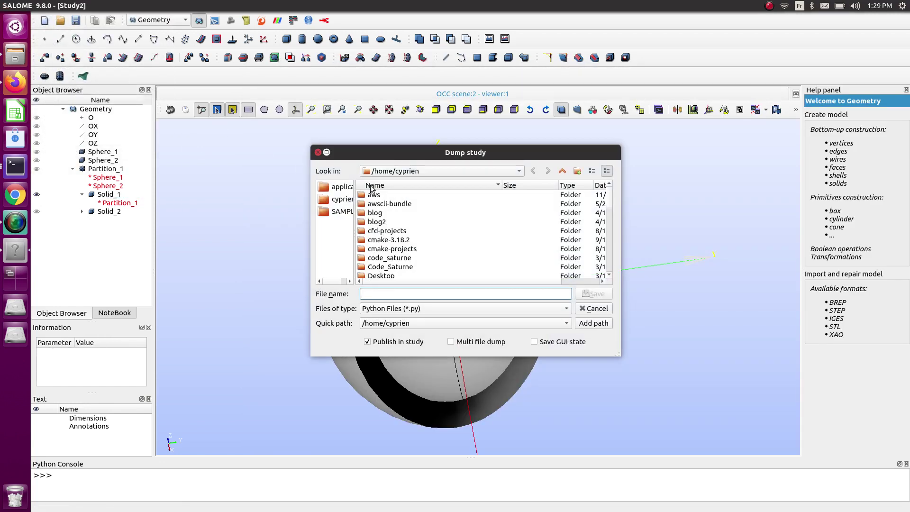
scroll(394, 236, down, 2)
double_click(383, 221)
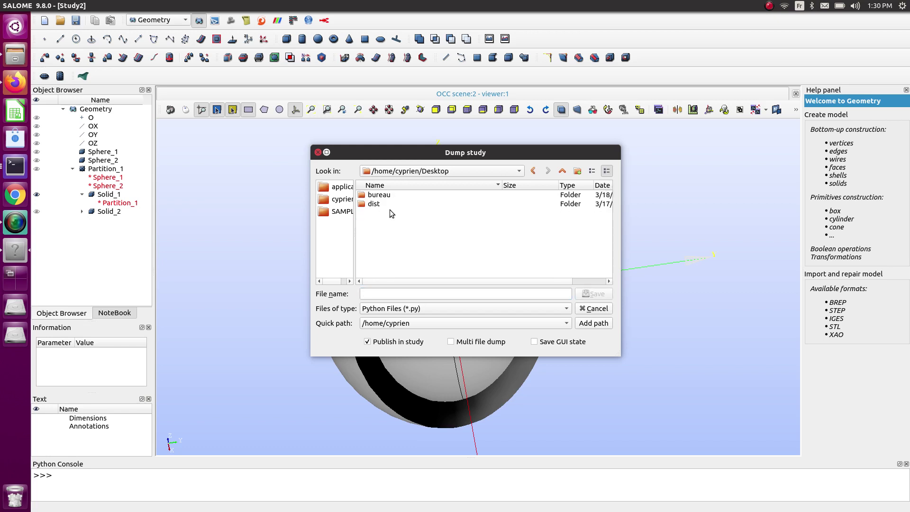
click(390, 294)
text(hollow)
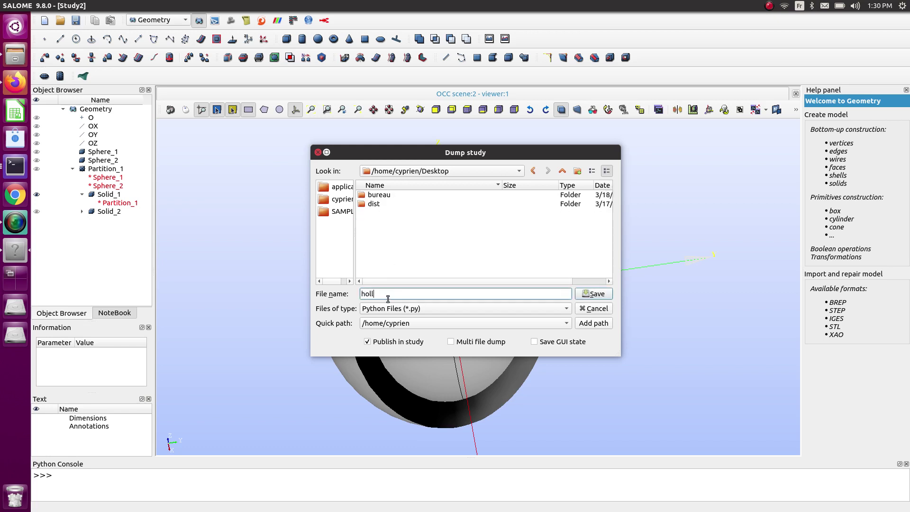
click(603, 294)
- Open hollow.py from the Desktop folder in the text editor at its GEOM component section
click(15, 56)
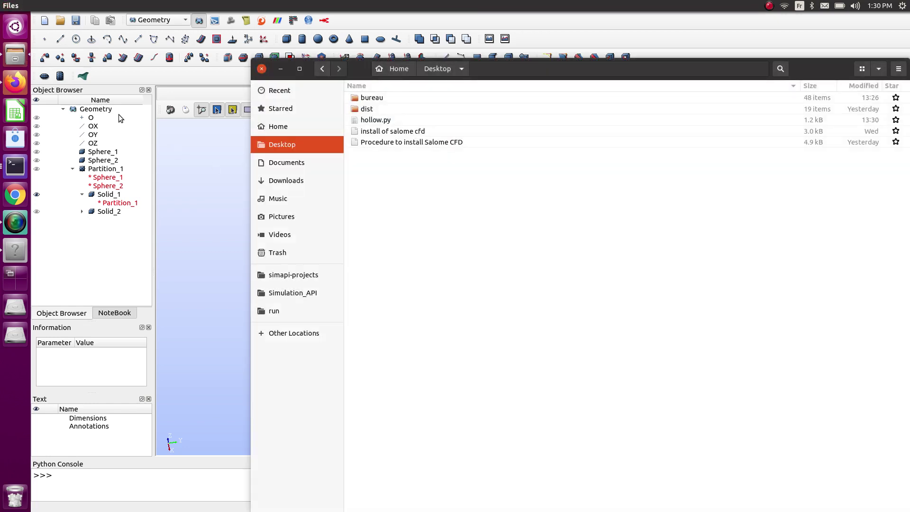
double_click(377, 120)
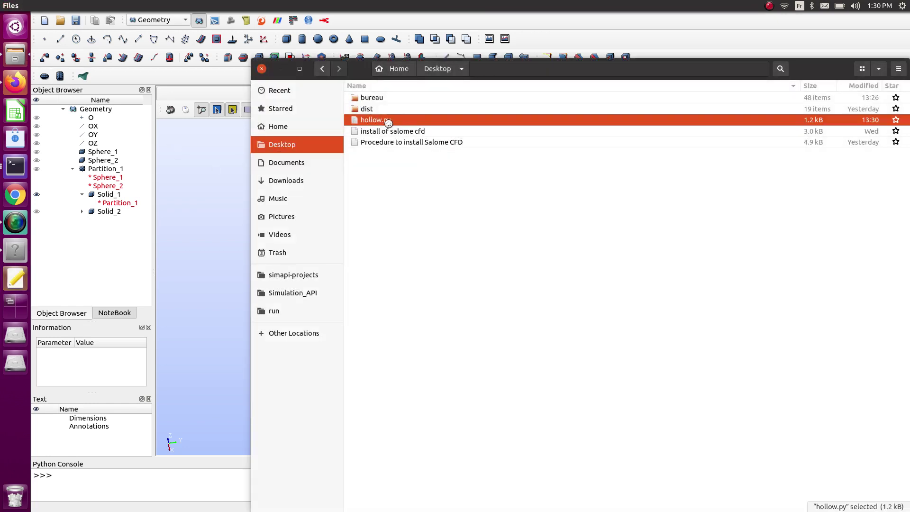
scroll(386, 260, down, 4)
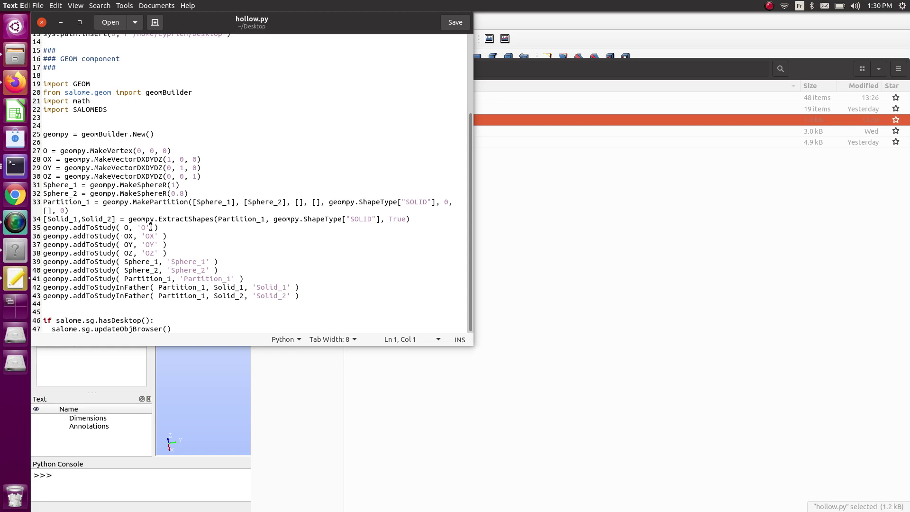
- Examine the geometry commands in hollow.py, highlighting the sphere, partition and solid-extraction commands on lines 31 to 34
drag(343, 305, 2, 150)
scroll(173, 115, up, 2)
scroll(175, 119, up, 4)
scroll(179, 151, down, 6)
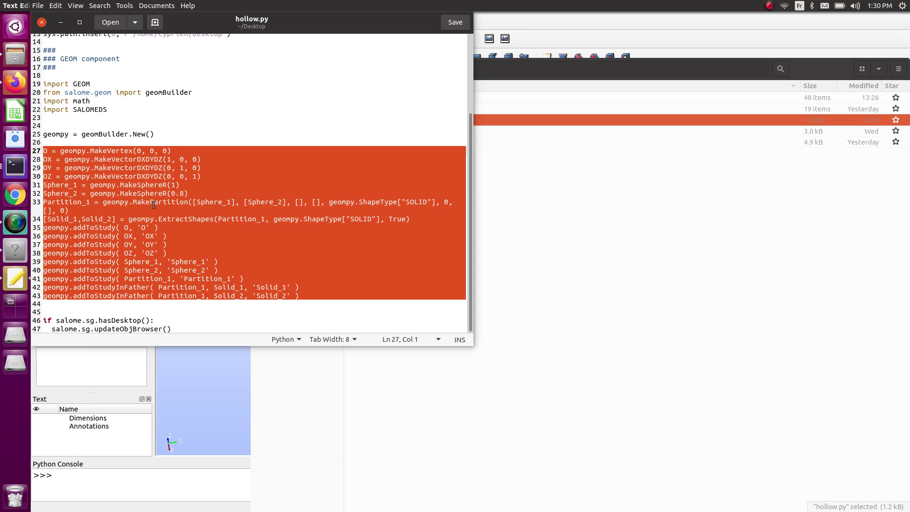
click(337, 278)
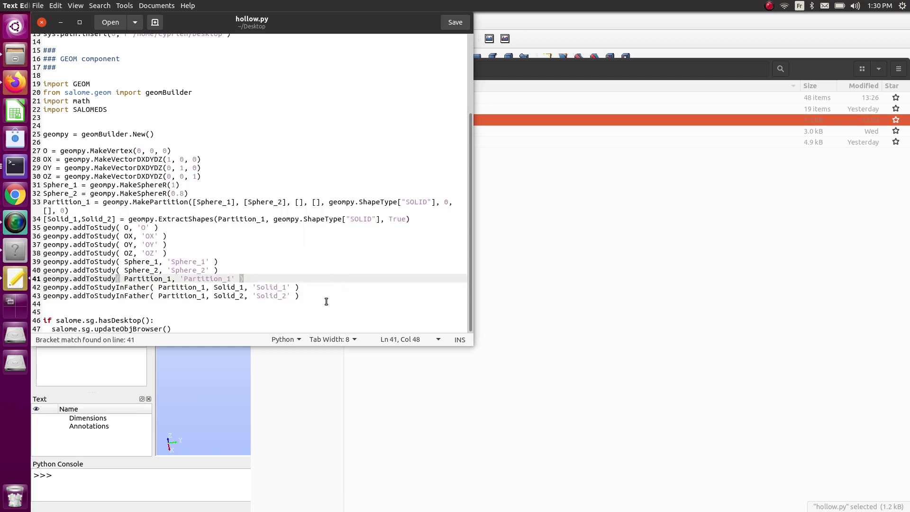
drag(326, 302, 2, 137)
click(120, 193)
drag(427, 221, 13, 185)
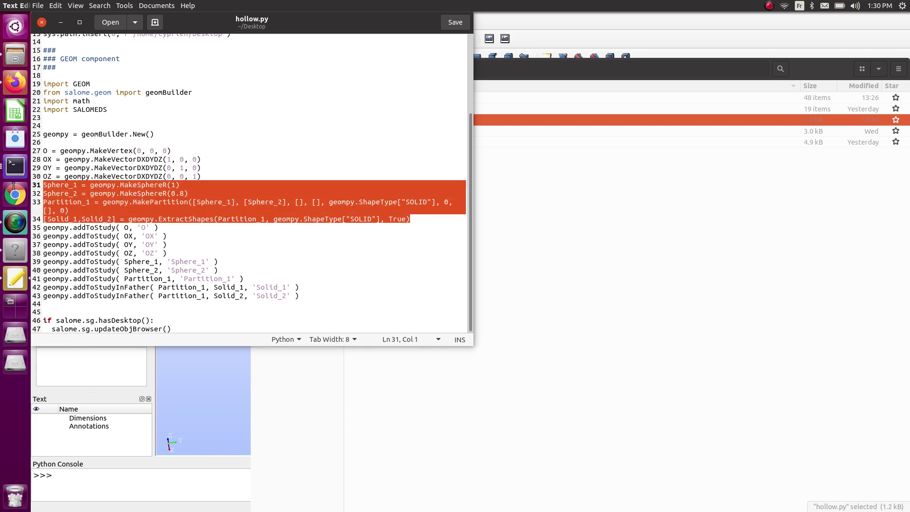
- Examine the partition and solid-extraction commands on lines 33 and 34 of hollow.py, highlighting Solid_1, and review the rest of the script
click(136, 197)
triple_click(58, 203)
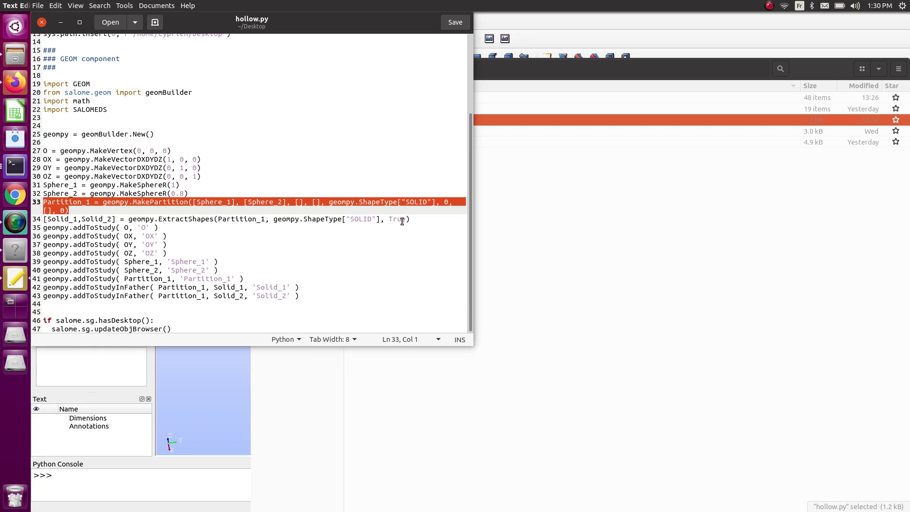
drag(420, 221, 13, 199)
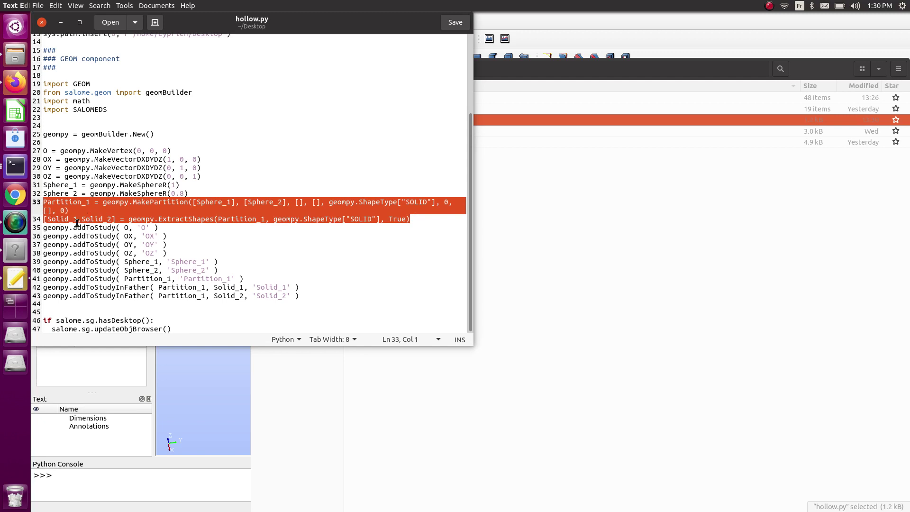
drag(78, 219, 51, 218)
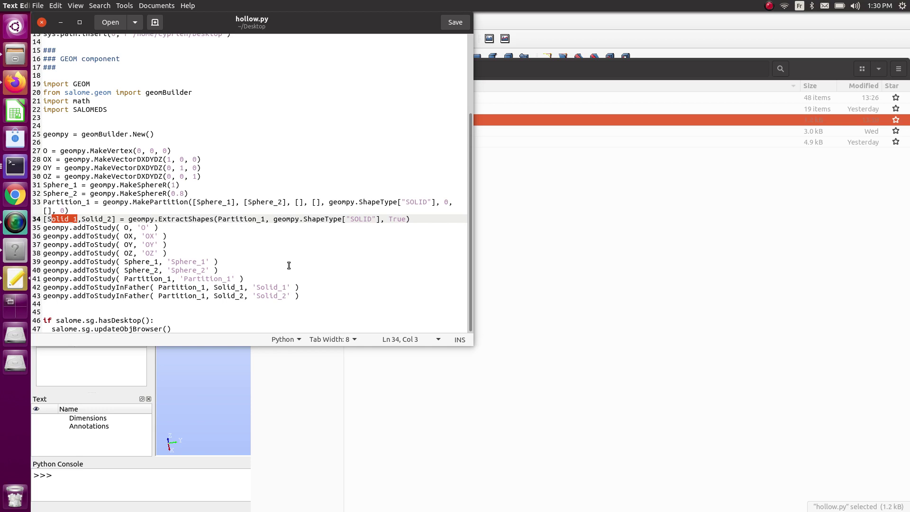
scroll(280, 275, up, 5)
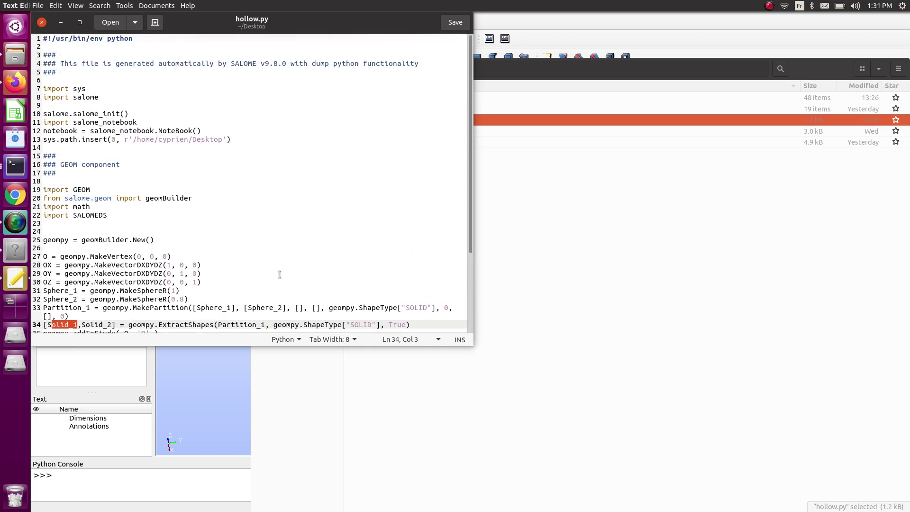
scroll(280, 275, down, 4)
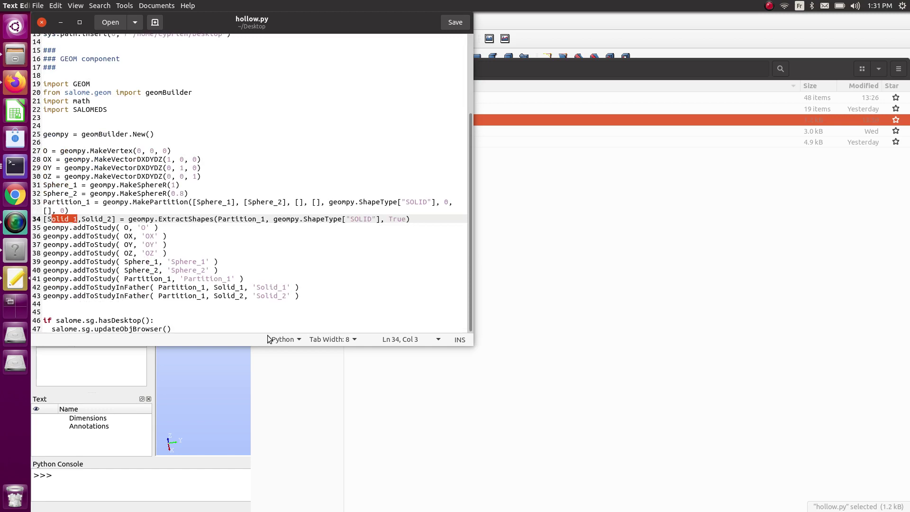
- Close hollow.py in the text editor and the Desktop folder window, returning to the Solid_1 model view in SALOME
click(42, 22)
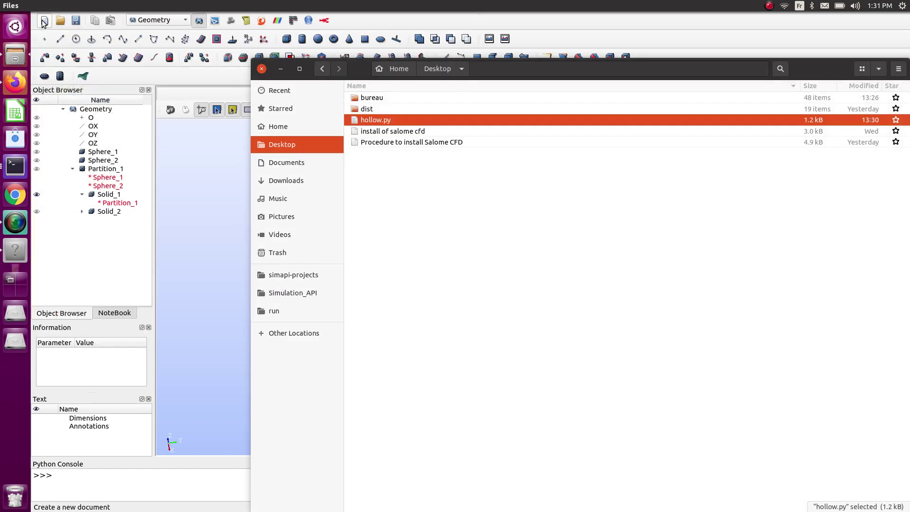
click(263, 67)
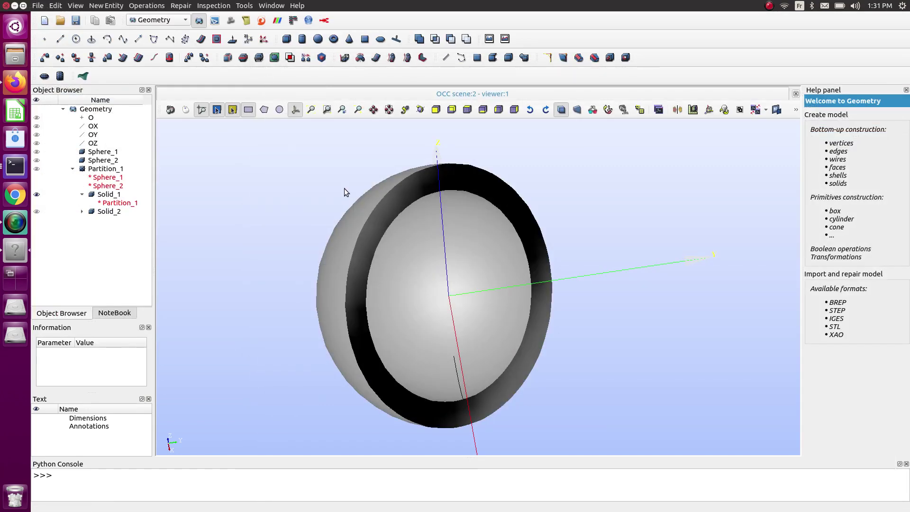
scroll(327, 188, down, 2)
scroll(334, 195, up, 2)
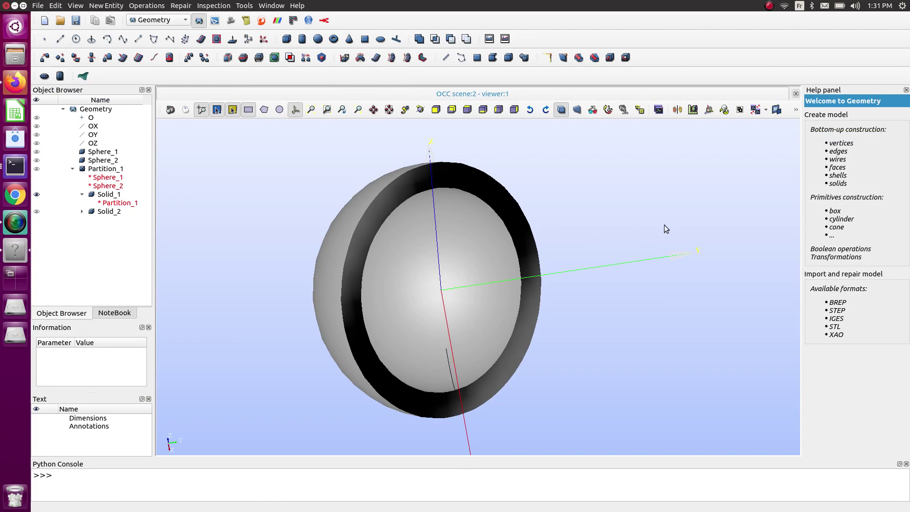